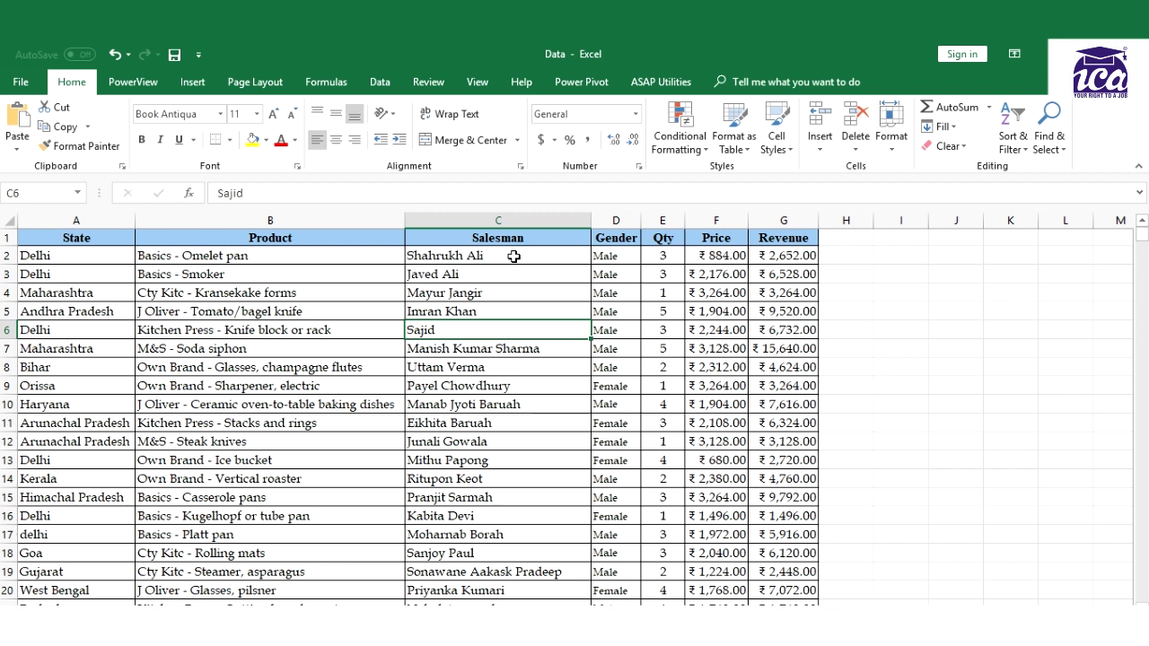
Step: Select cell C2 and look over the Conditional Formatting menu, closing it without choosing anything
left_click(514, 256)
left_click(691, 152)
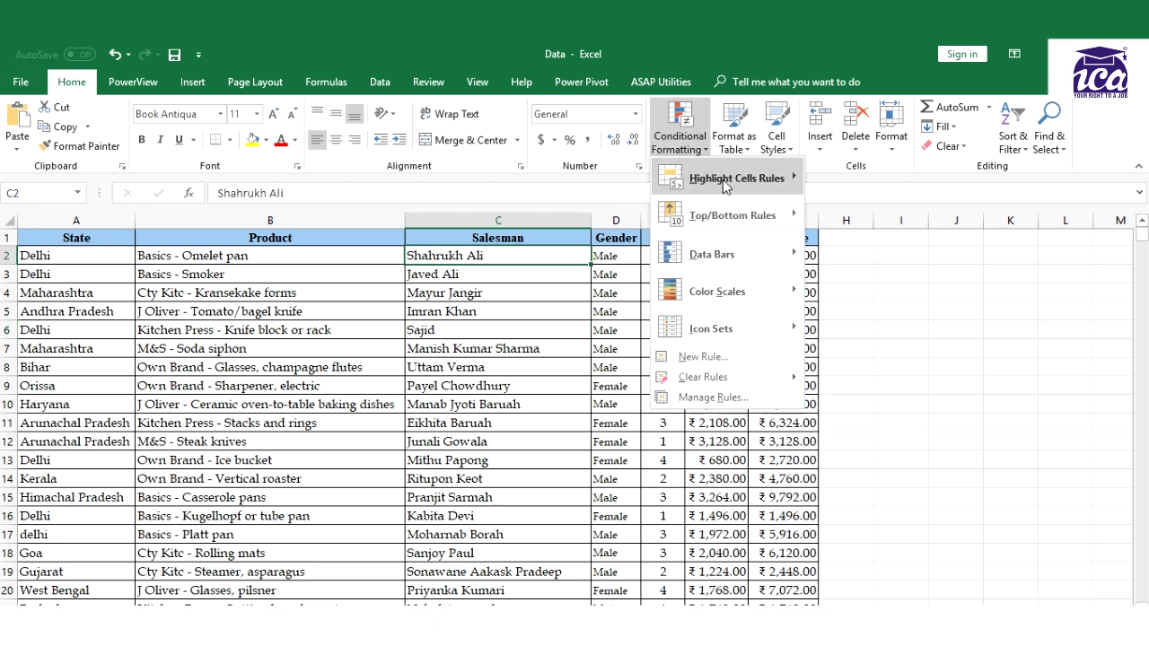
mouse_move(731, 184)
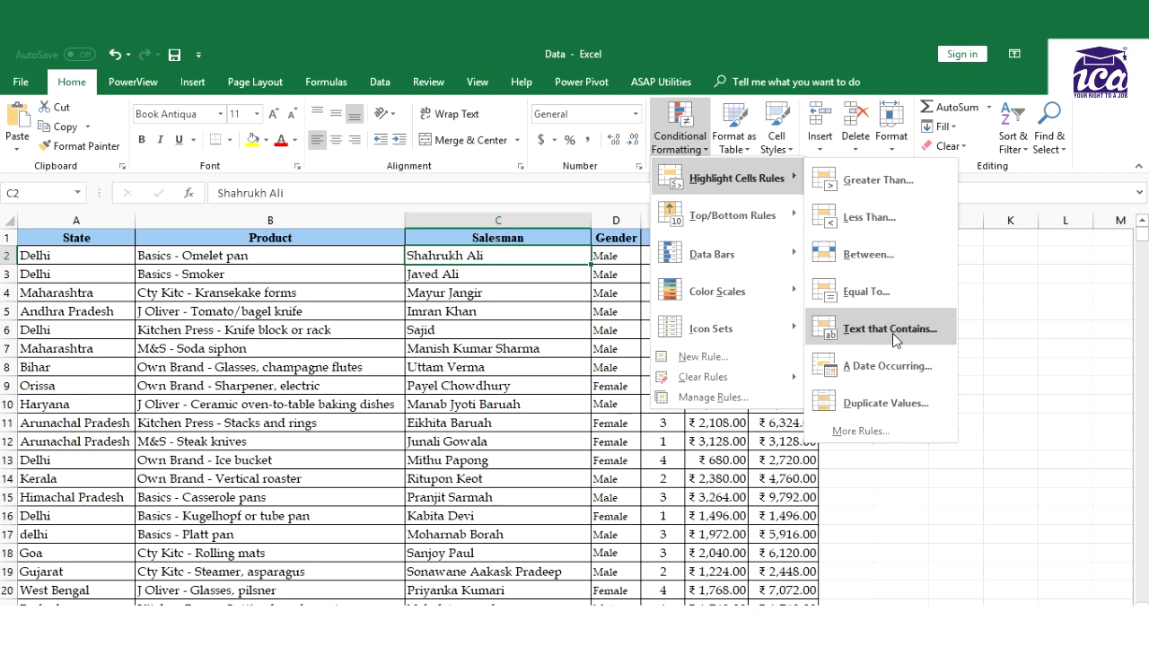
left_click(533, 287)
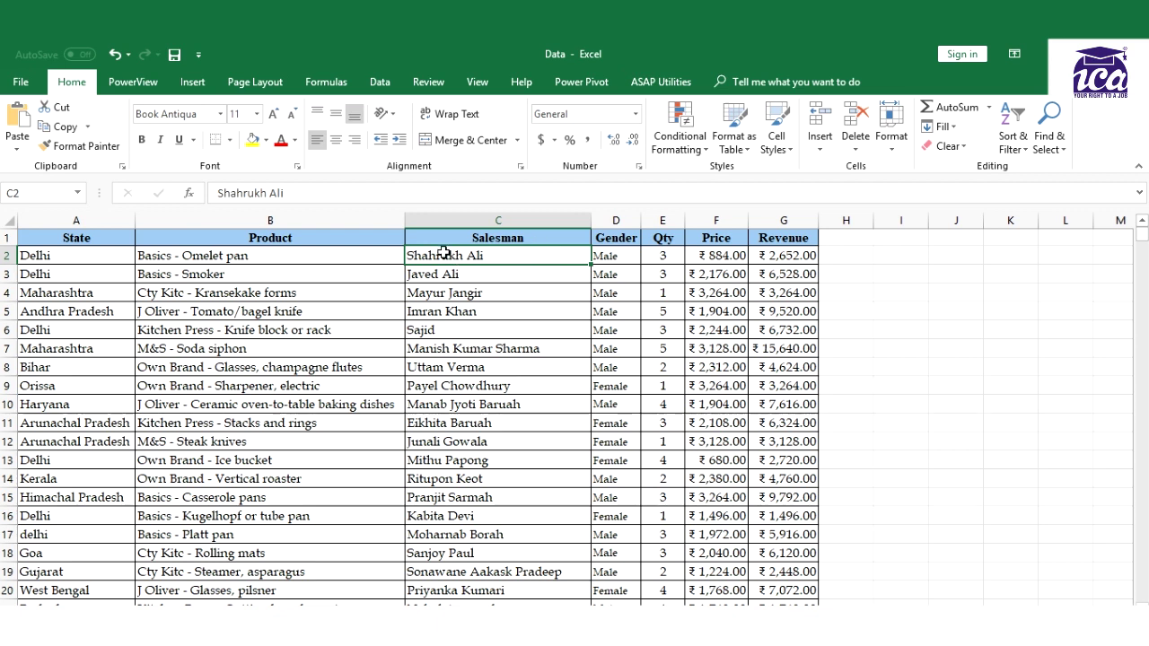
Step: Select Salesman cells C2 down to C23 and browse the Highlight Cells Rules list
left_click_drag(441, 256, 447, 593)
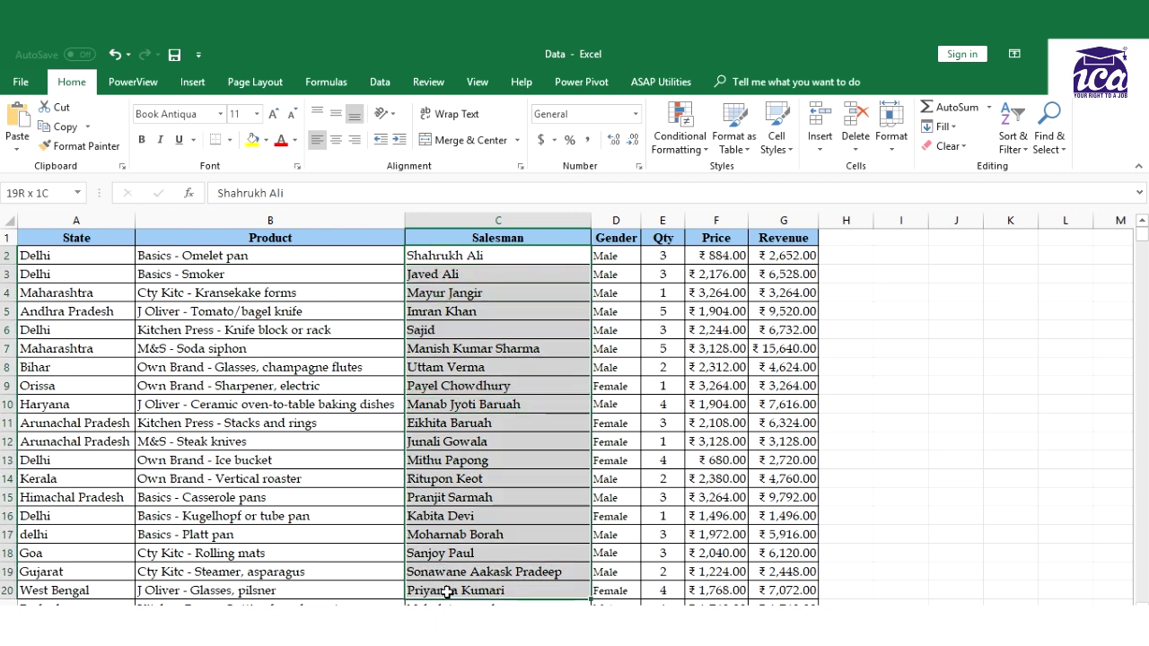
left_click(462, 260)
left_click_drag(461, 260, 476, 575)
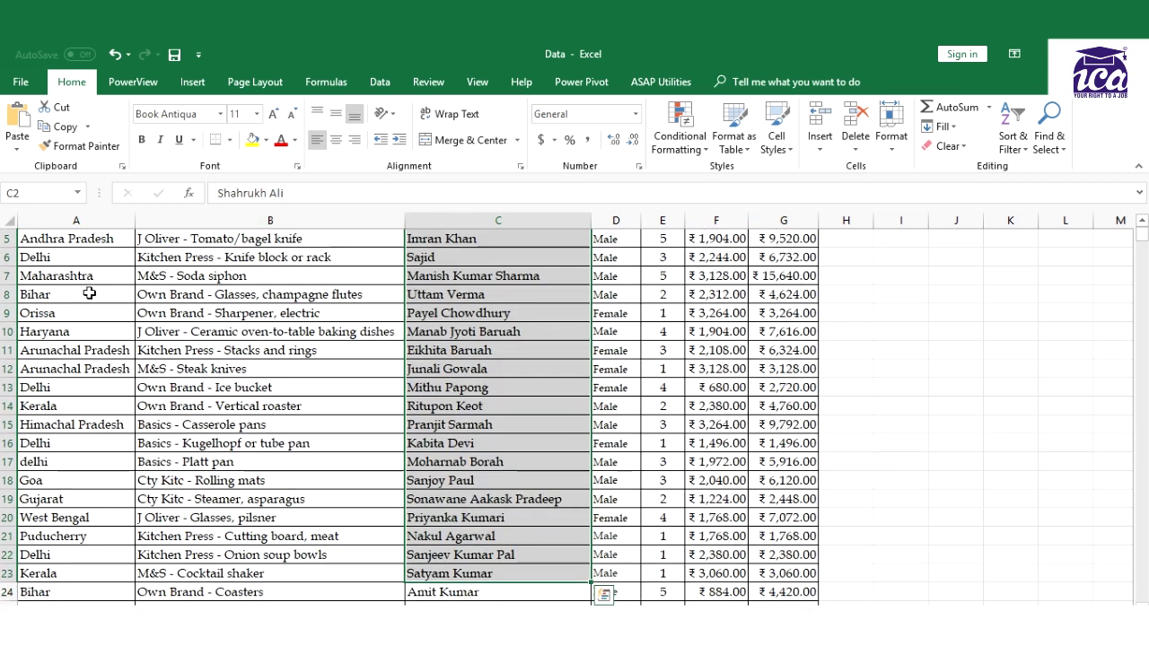
left_click(698, 151)
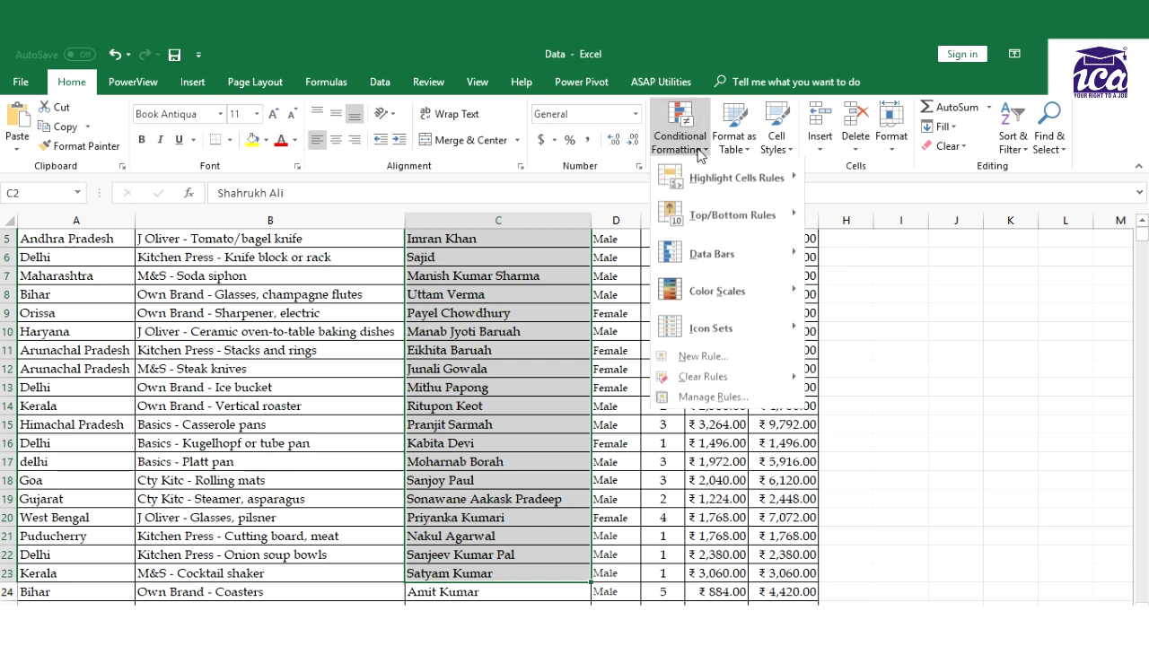
mouse_move(792, 179)
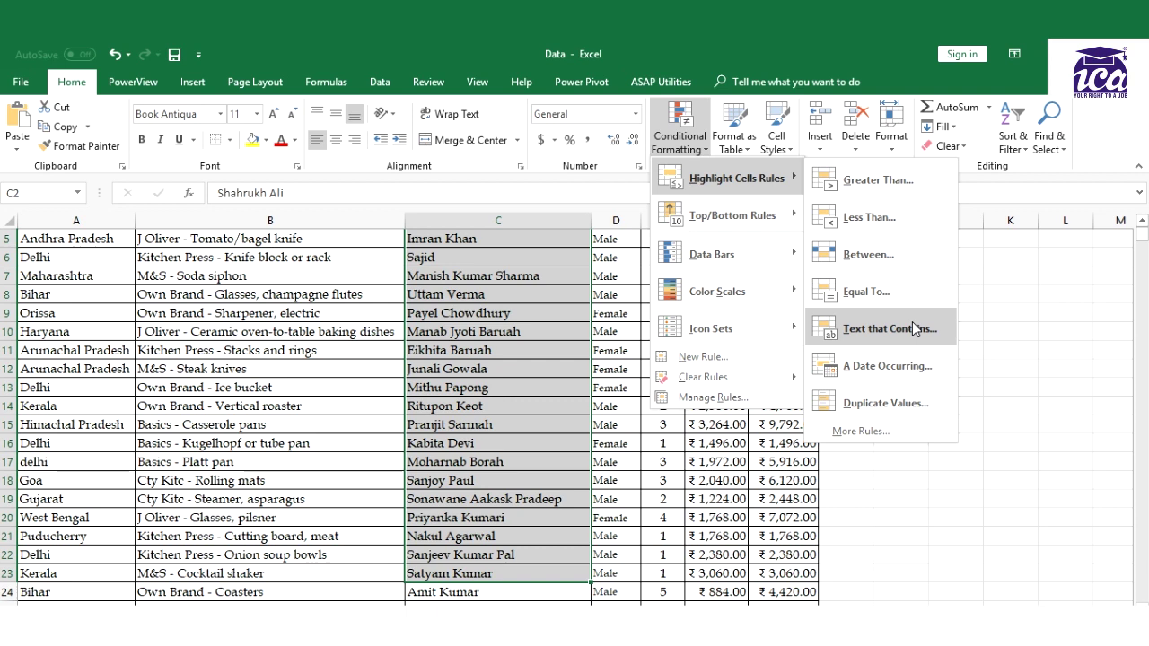
key("Escape")
key("Escape")
Step: Select the Salesman column from C2 to the last row, then return to C2
key("Up")
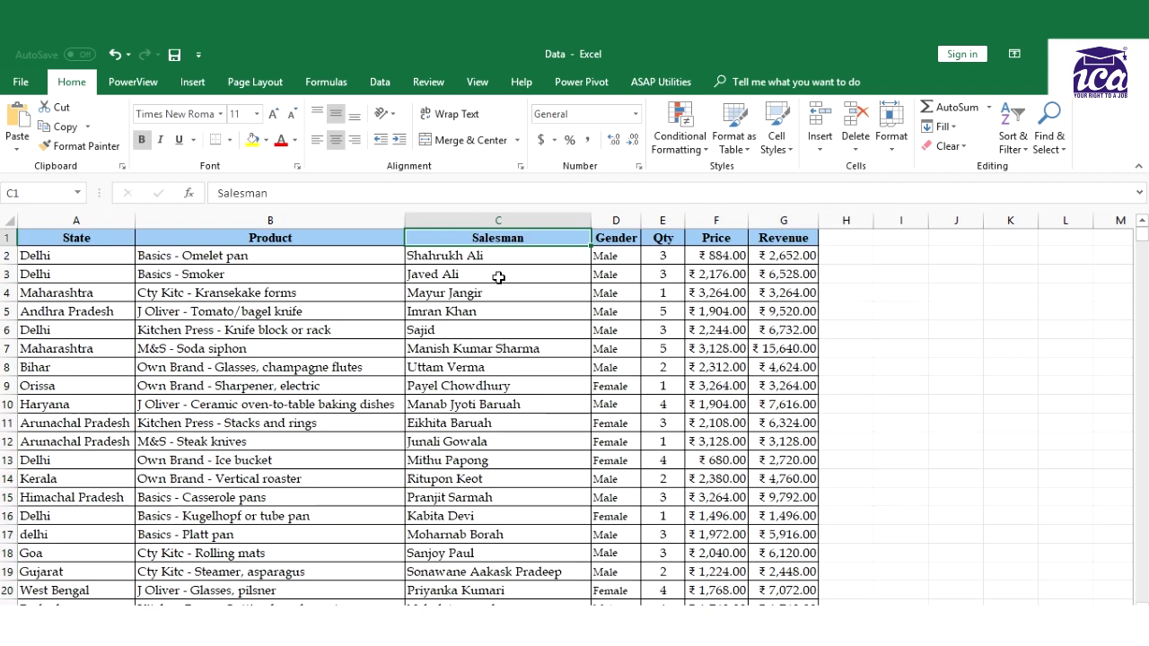
key("Down")
key("ctrl+shift+Down")
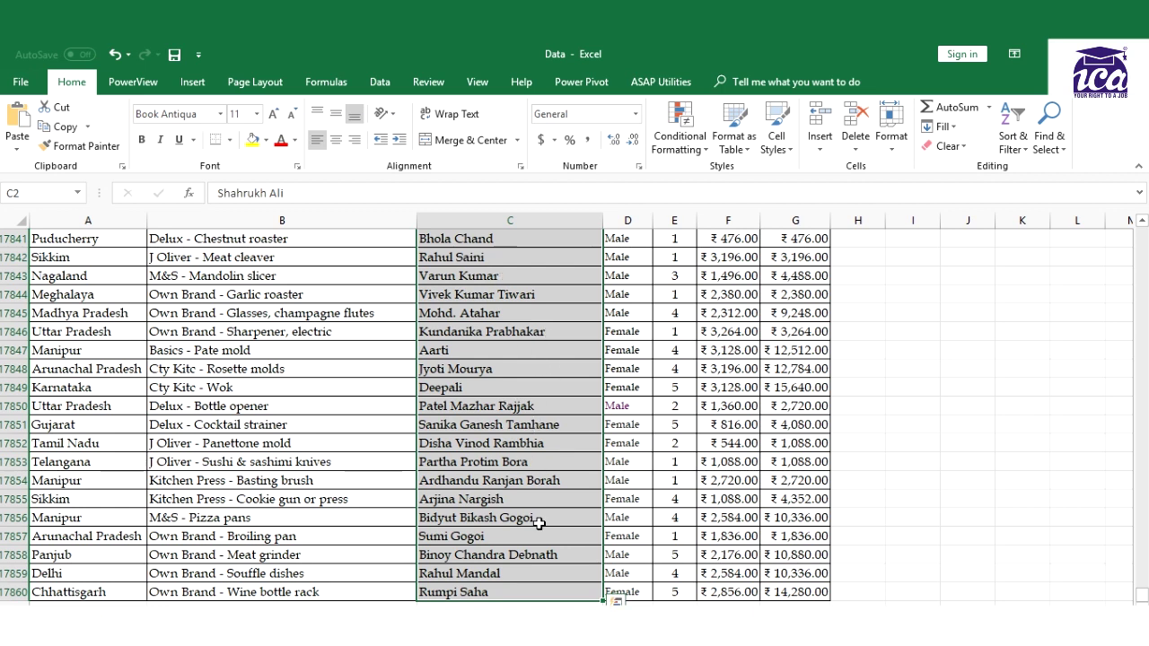
key("ctrl+Up")
key("Down")
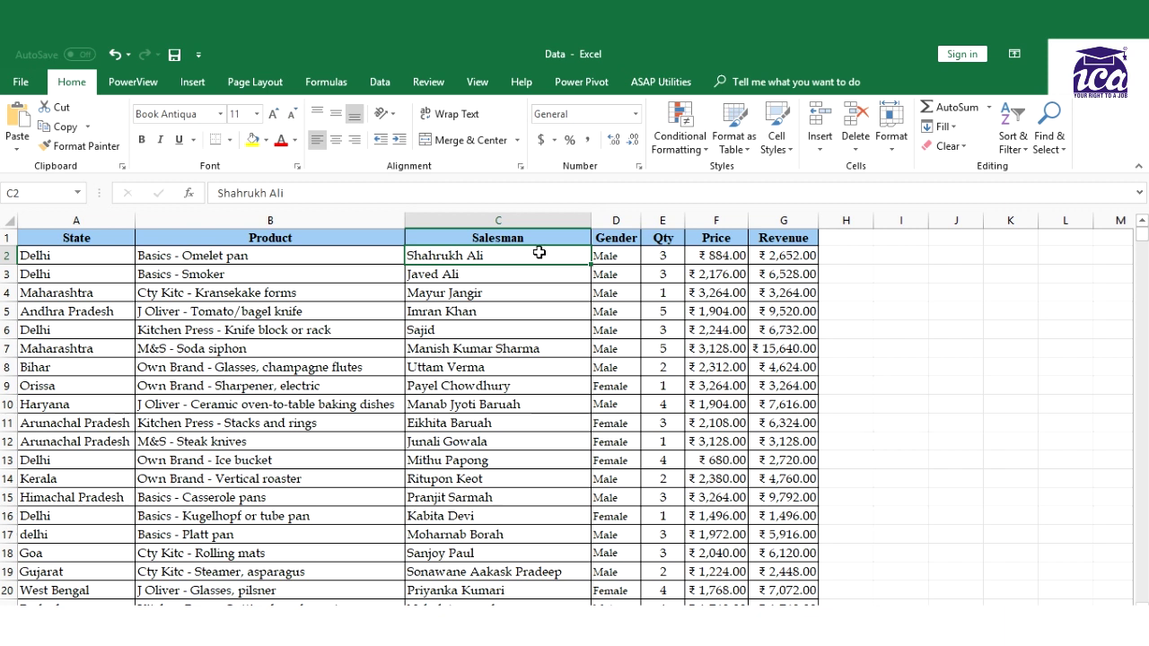
Step: Select Salesman cells C2 through C17860 and open the Conditional Formatting menu
left_click(480, 293)
left_click(475, 256)
key("Down")
key("Up")
key("ctrl+shift+Down")
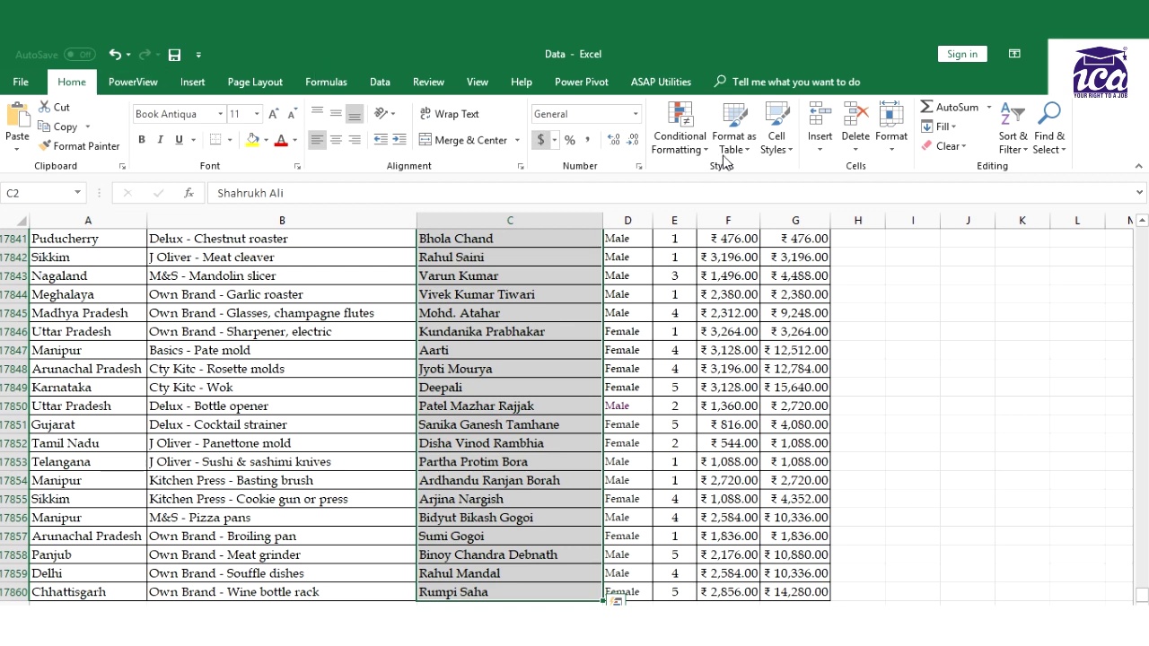
left_click(681, 137)
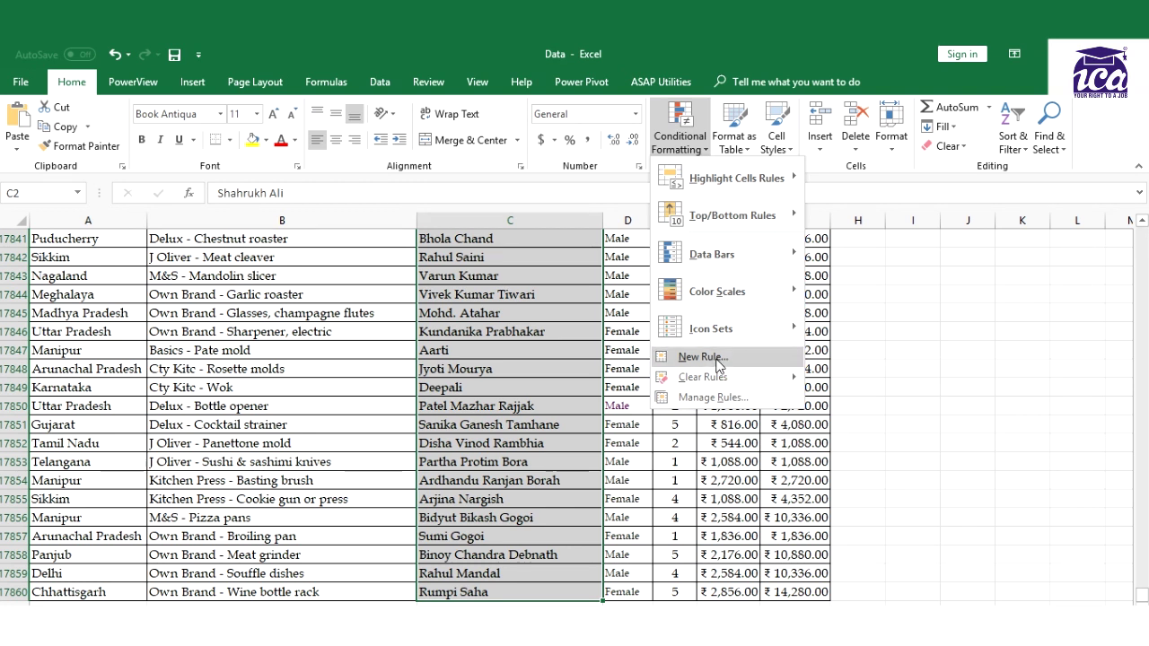
mouse_move(727, 382)
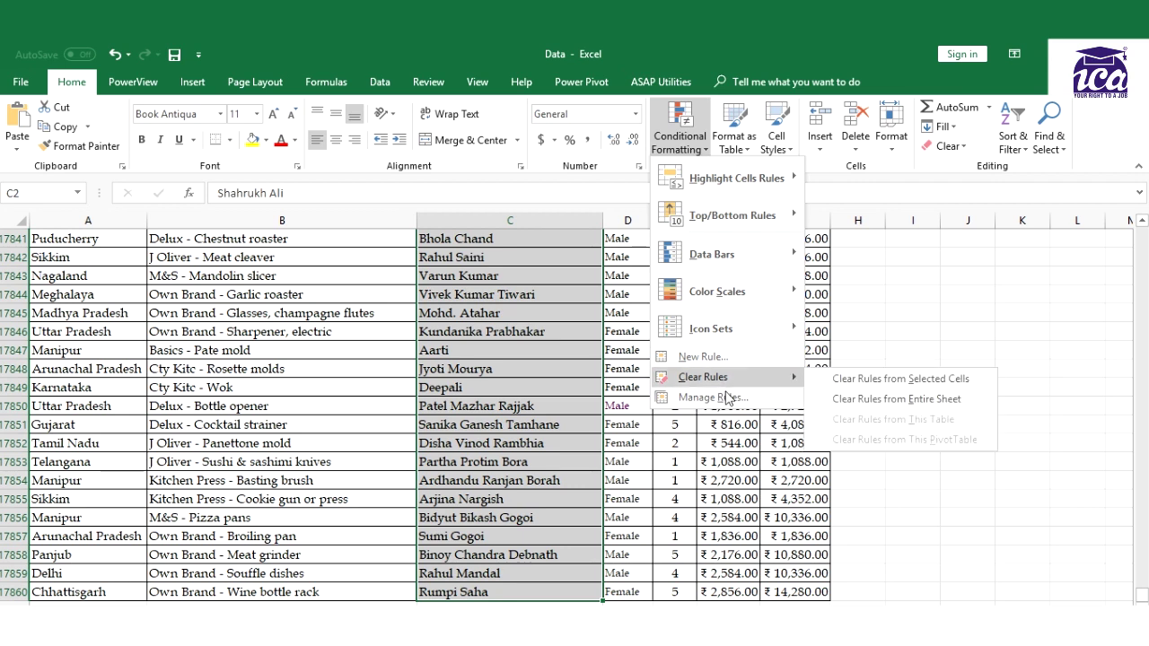
Step: Start a New Rule of type 'Use a formula to determine which cells to format', with the dialog moved aside
left_click(721, 360)
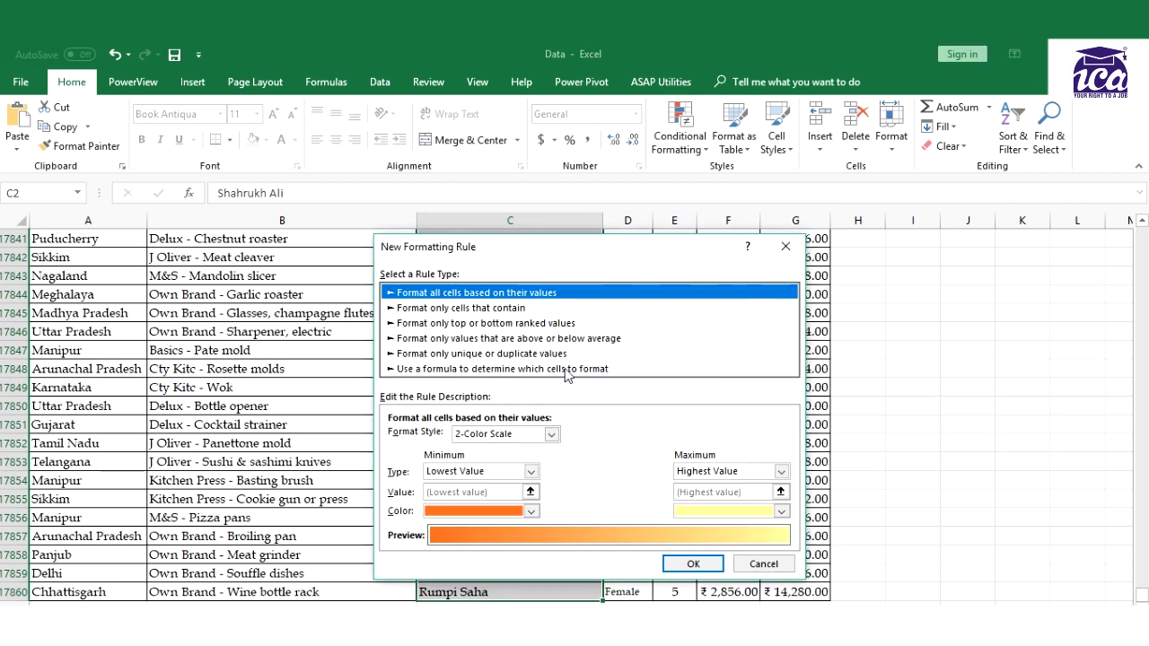
left_click(563, 369)
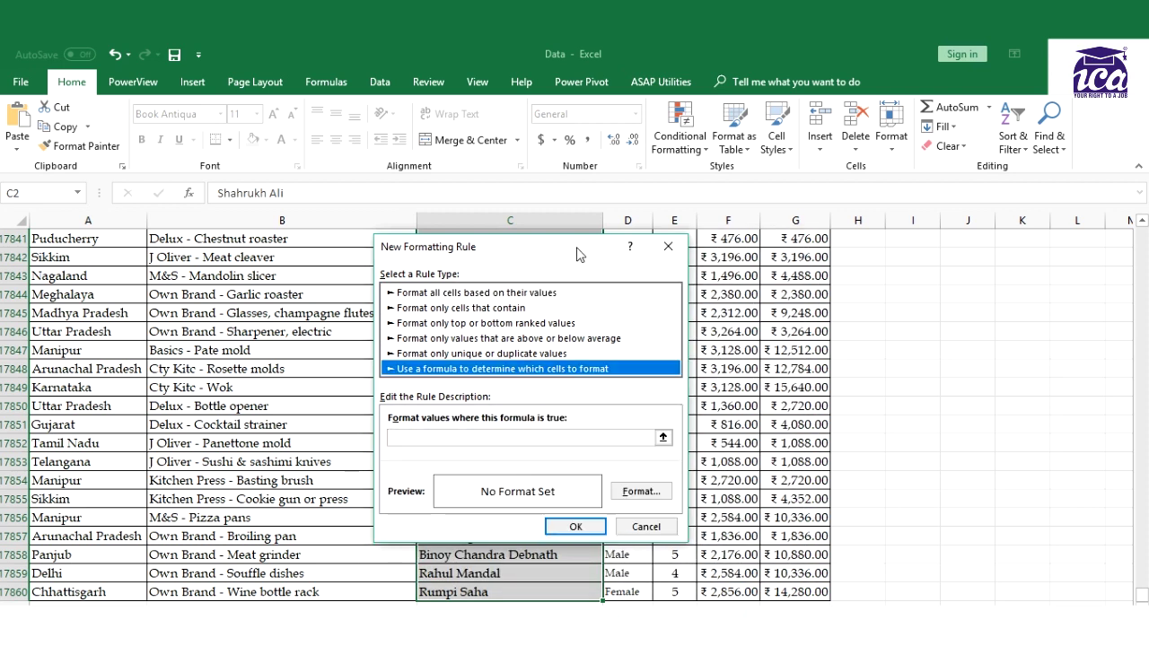
left_click_drag(584, 252, 936, 210)
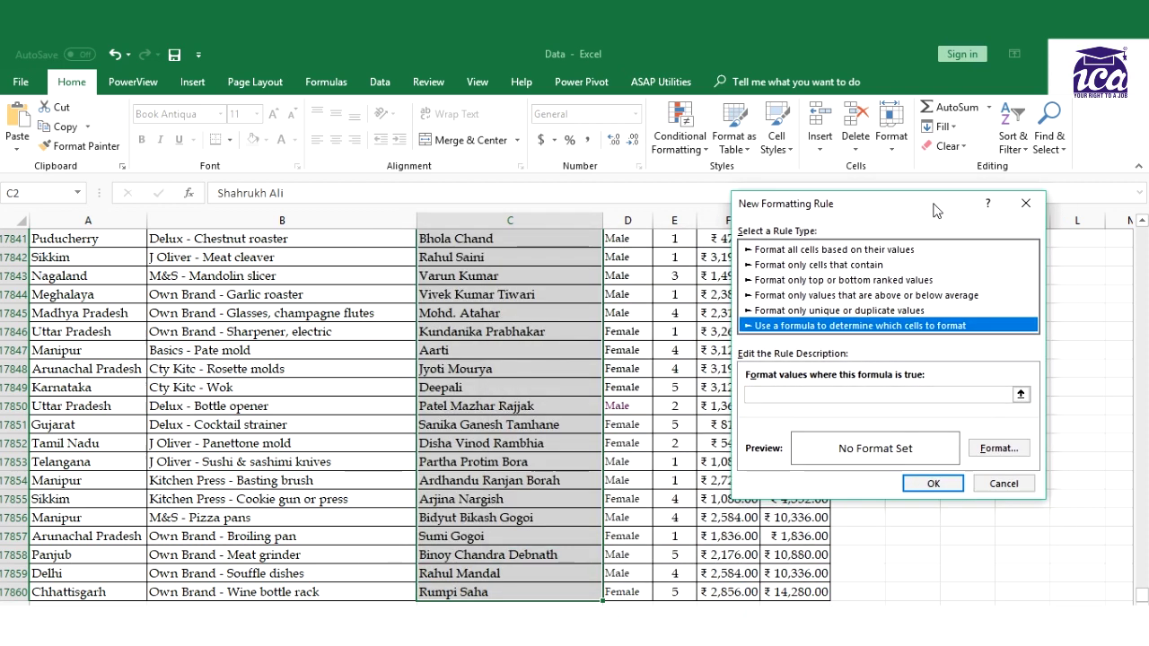
left_click(843, 394)
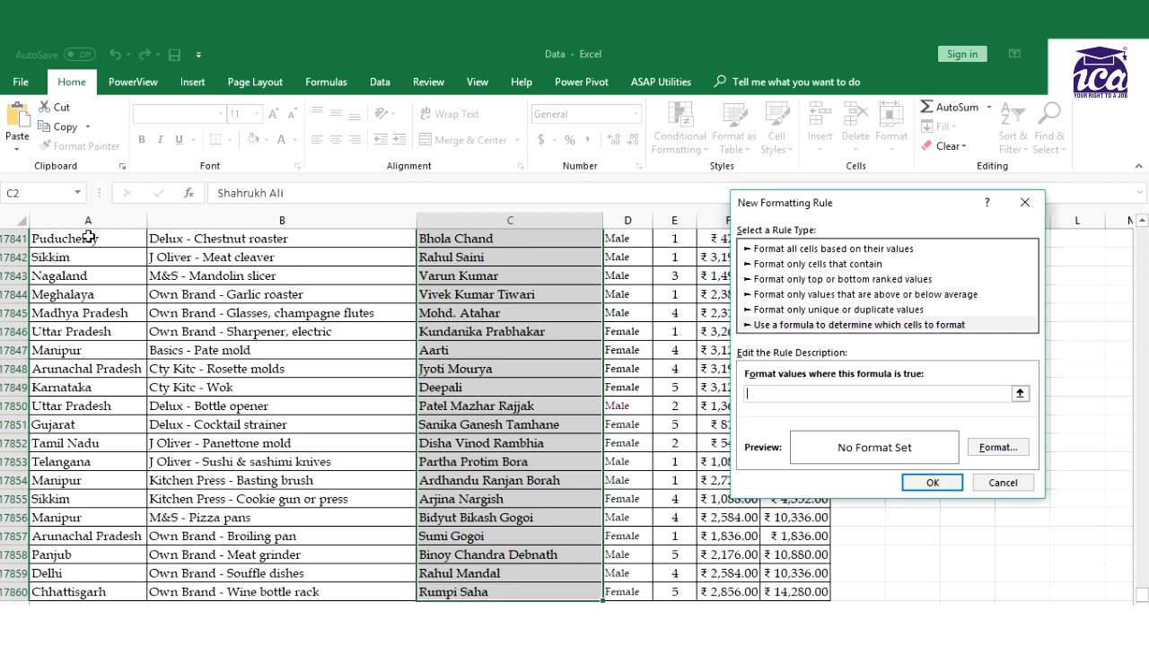
Step: Enter the rule formula =or(A2="delhi",A2="orissa") using relative A2 references
type("=or(")
left_click(105, 259)
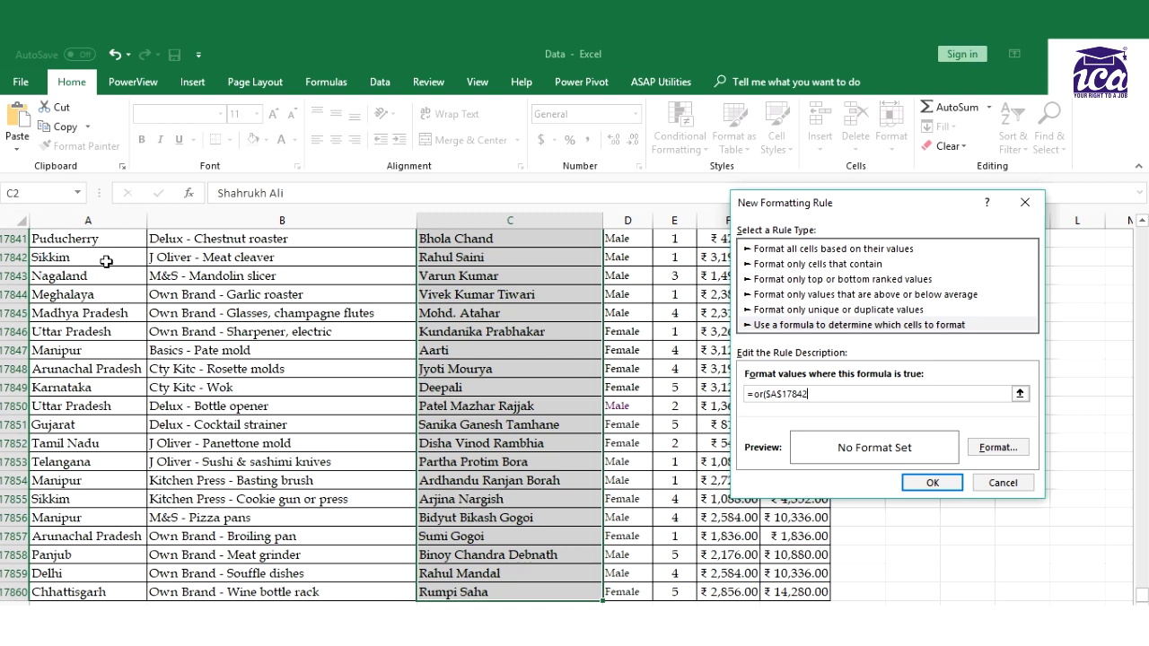
key("ctrl+Home")
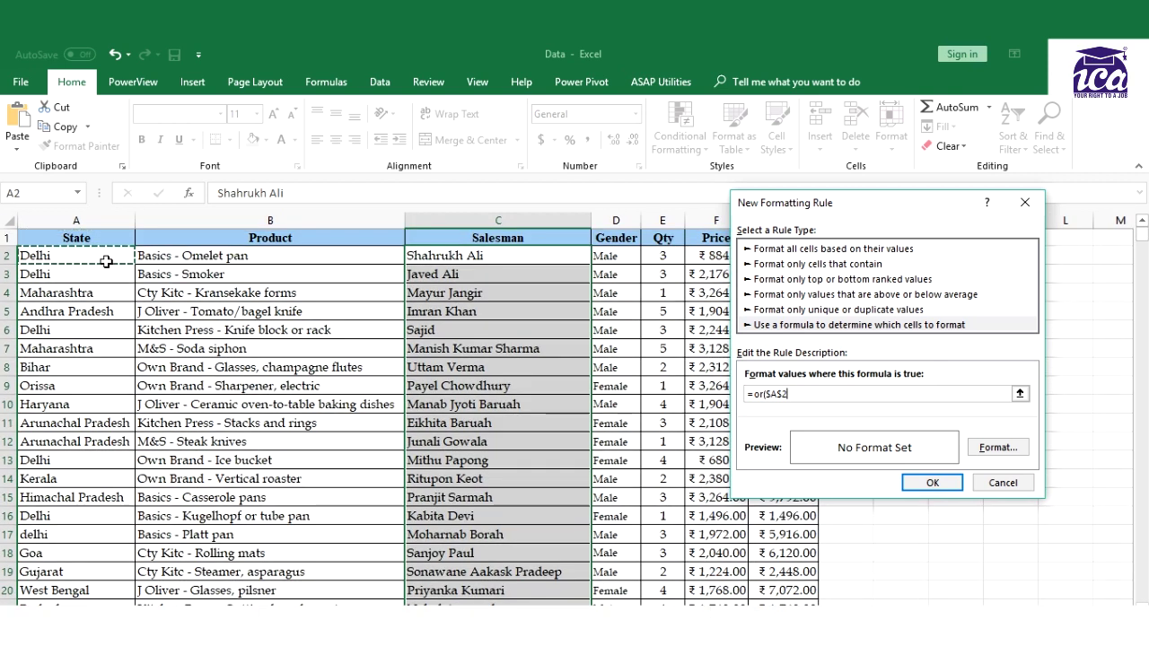
key("F4")
key("F4")
key("F4")
type("=\"delhi\"")
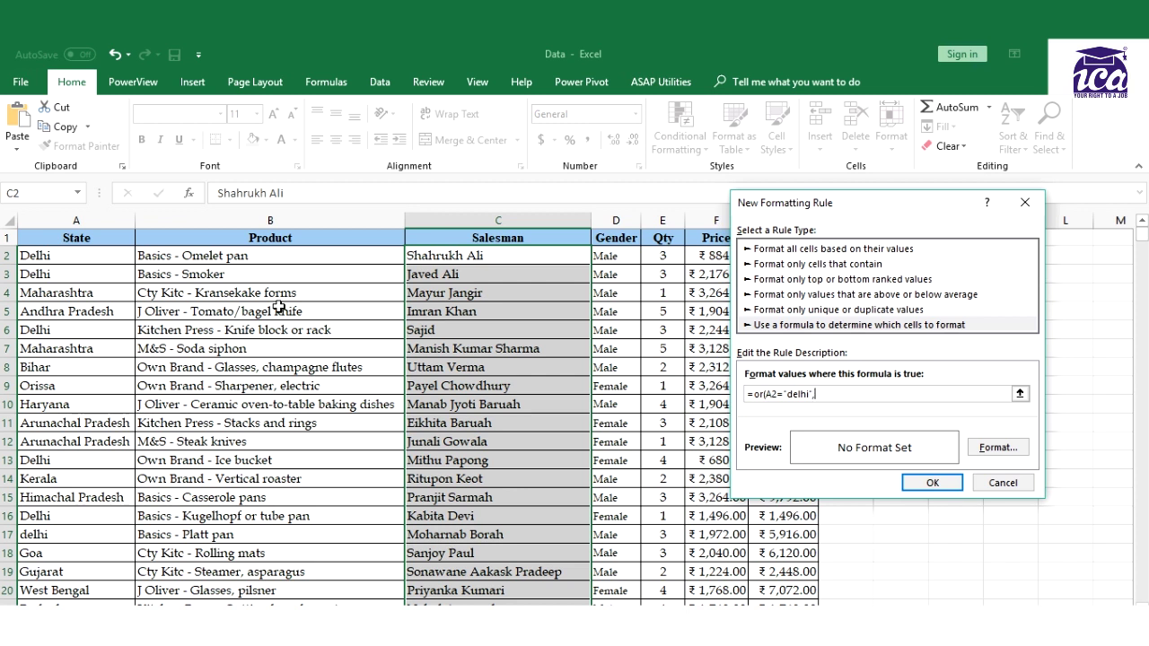
type(",")
left_click(87, 254)
key("F4")
key("F4")
key("F4")
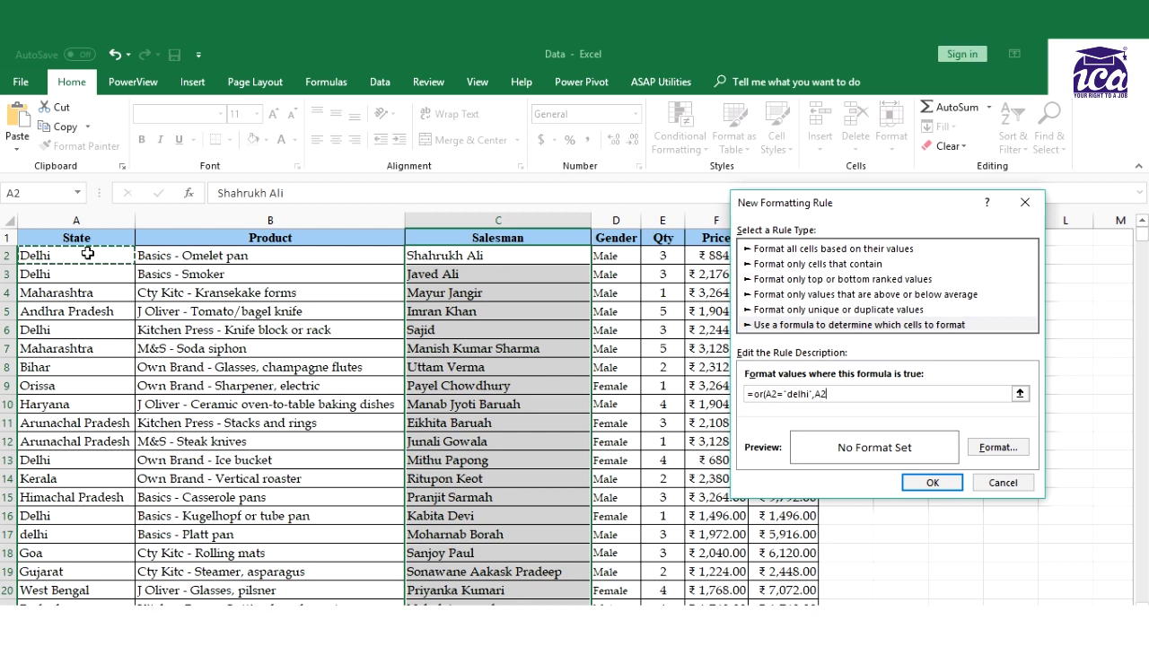
type("=\"")
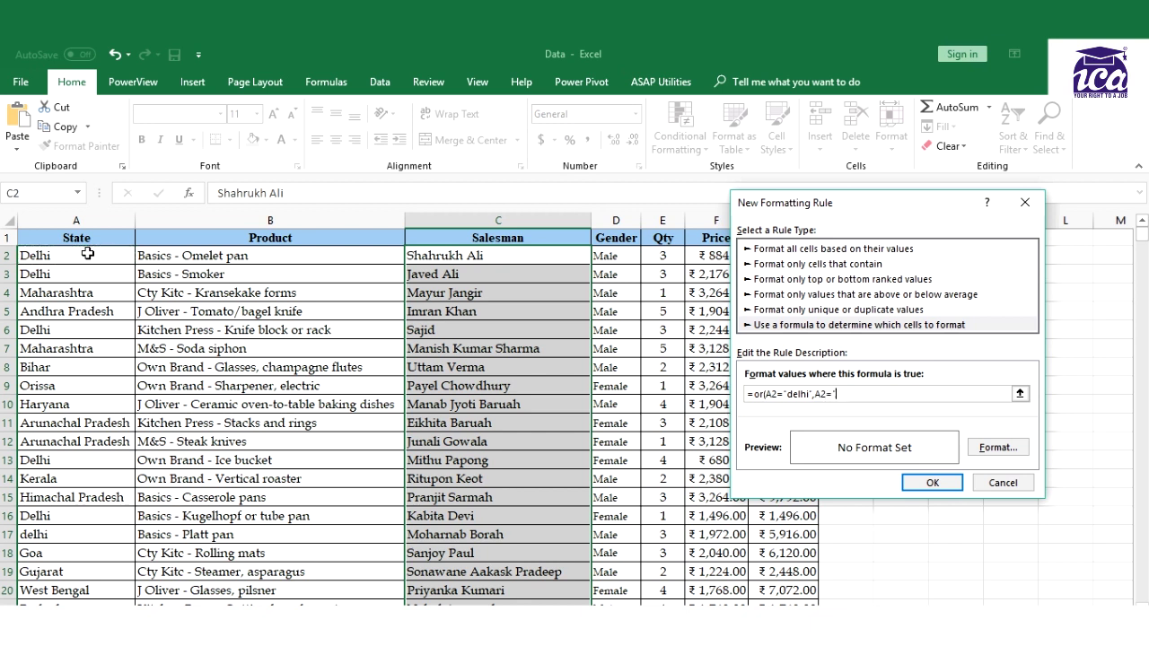
type("orissa")
type(")")
Step: Give the rule a light-blue fill and confirm it
left_click(977, 447)
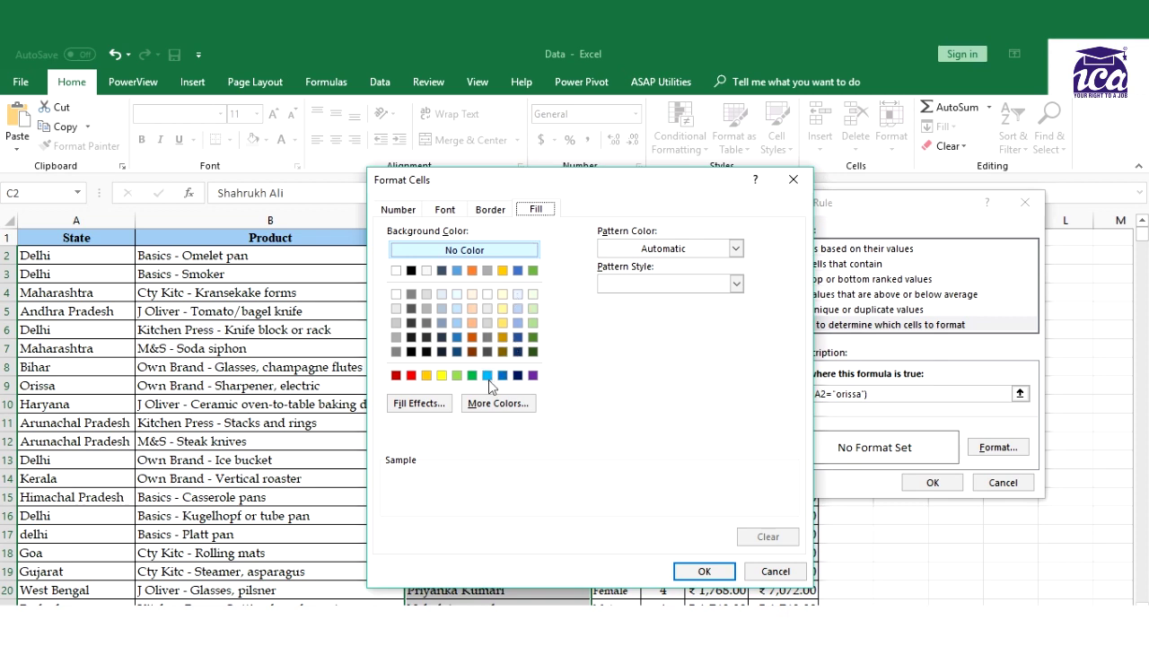
left_click(488, 379)
left_click(703, 572)
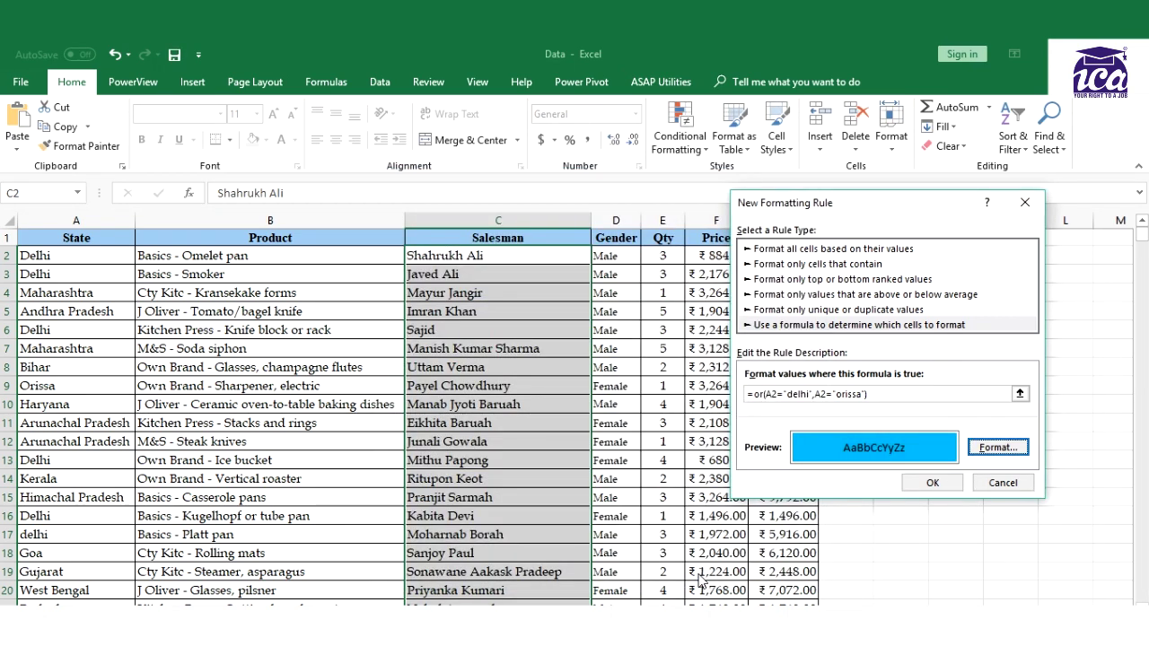
left_click(934, 483)
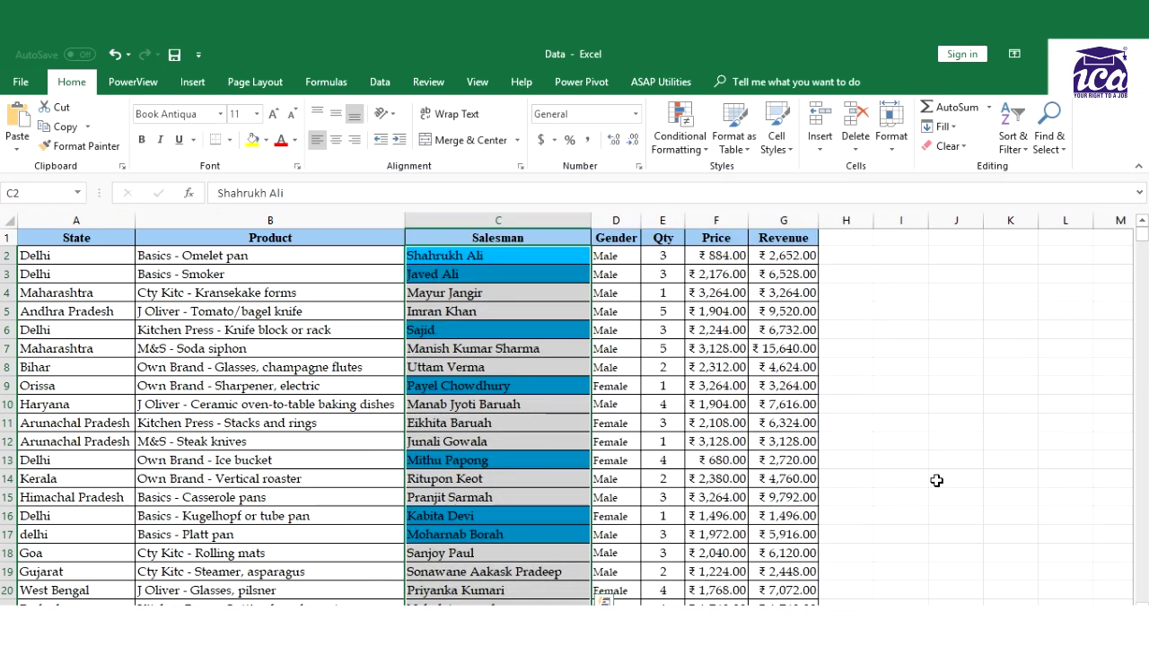
Step: Step through the Salesman and State cells to see which states the blue salesmen belong to
left_click(486, 344)
key("Up")
key("Up")
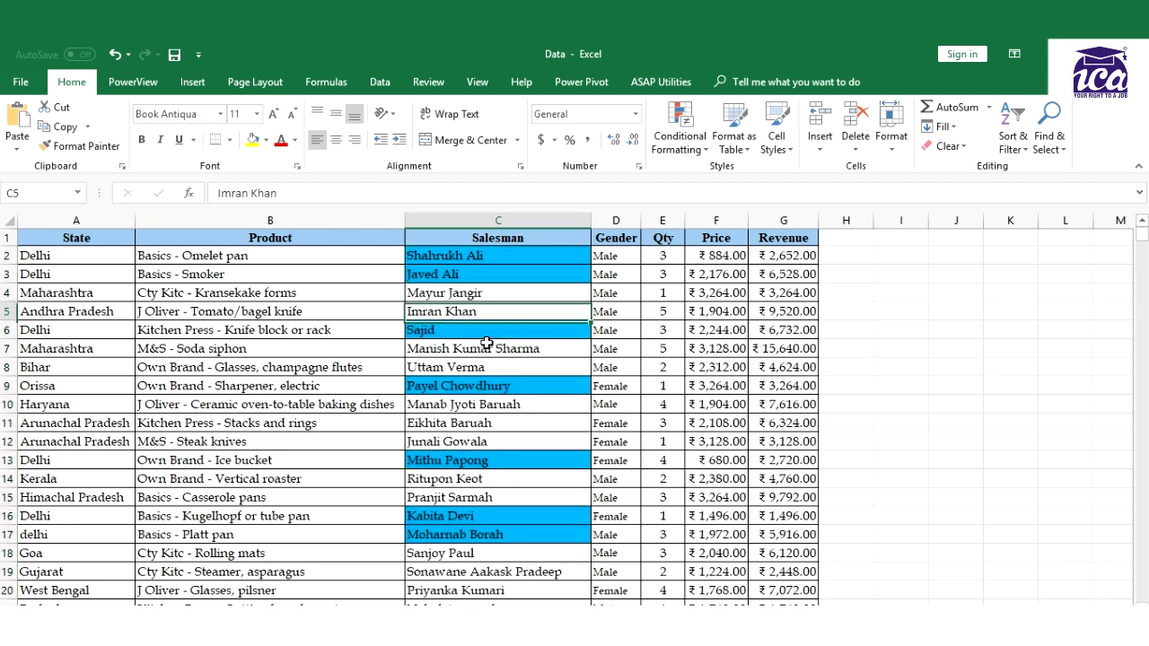
key("Up")
key("Up")
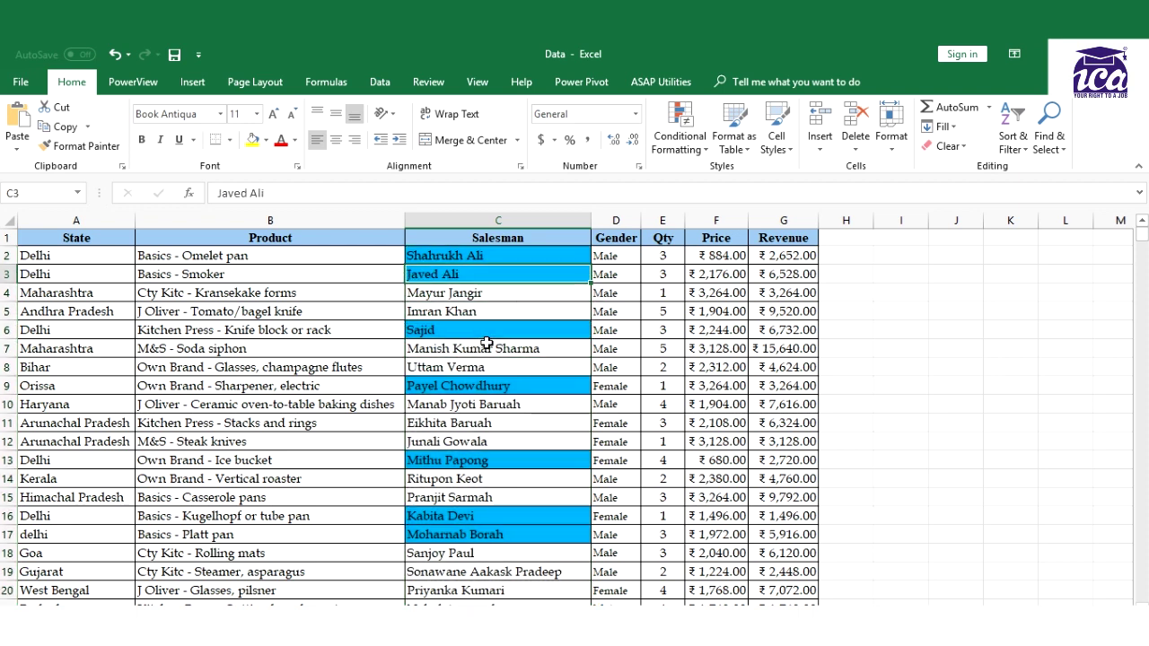
key("Left")
key("Left")
key("Up")
key("Down")
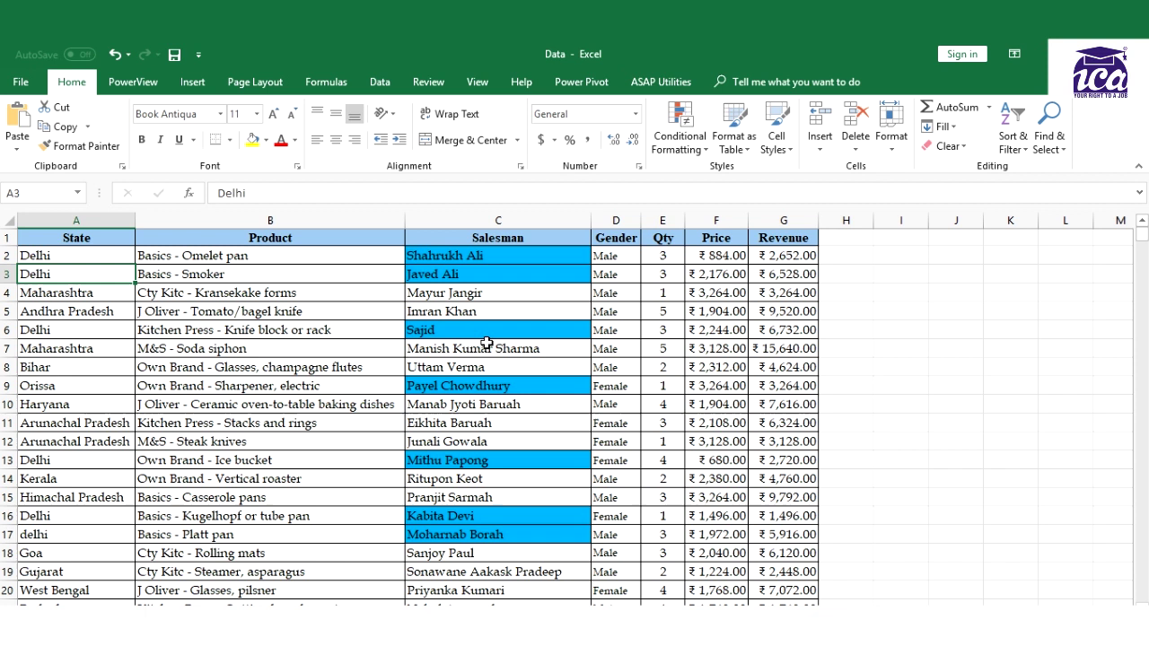
key("Down")
key("Down")
key("Down")
key("Down")
key("Down")
key("Down")
key("Down")
key("Up")
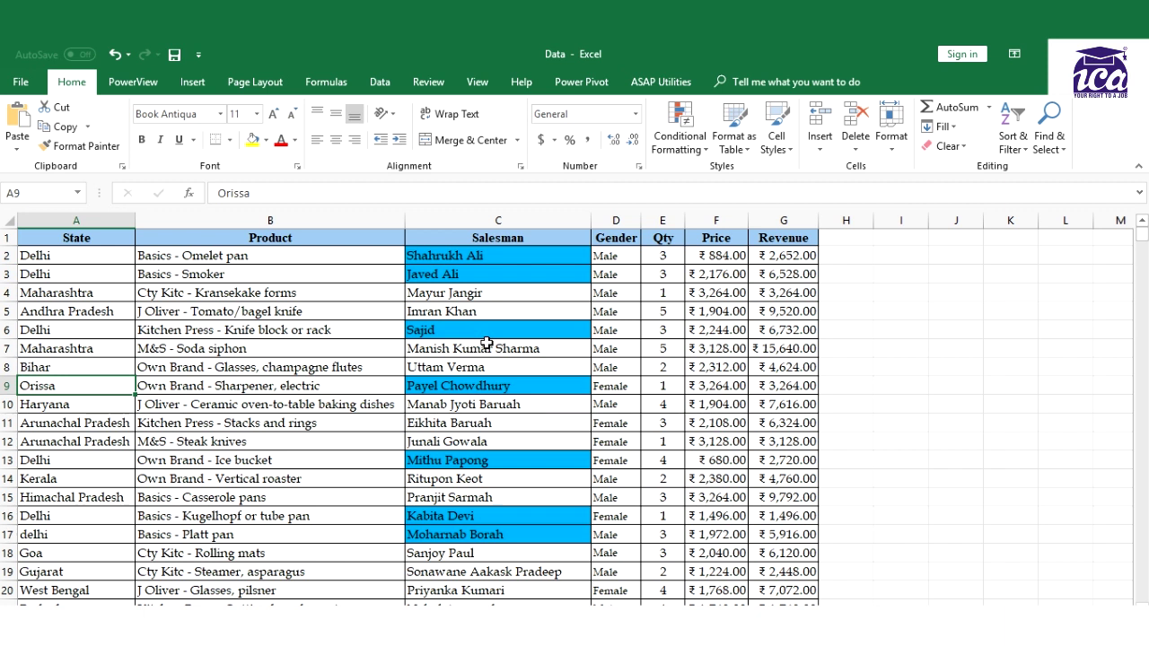
key("Up")
key("Up")
key("Up")
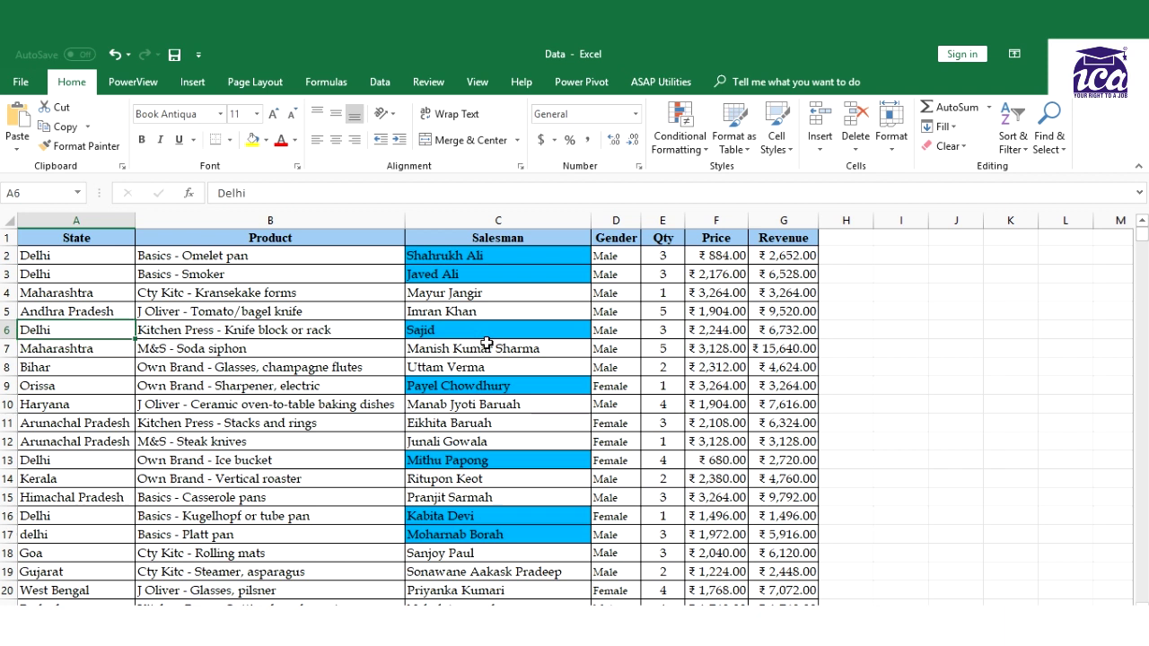
Step: Check Sajid's Delhi row, then take Andhra Pradesh from A5 and move to A6
left_click(454, 330)
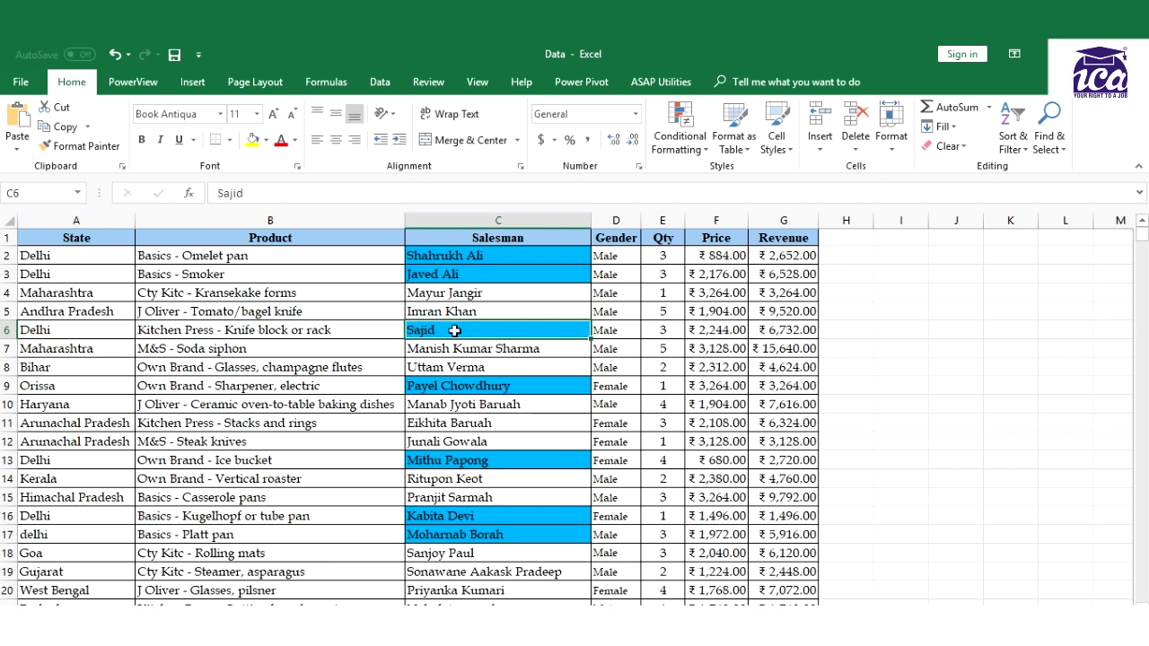
left_click(109, 327)
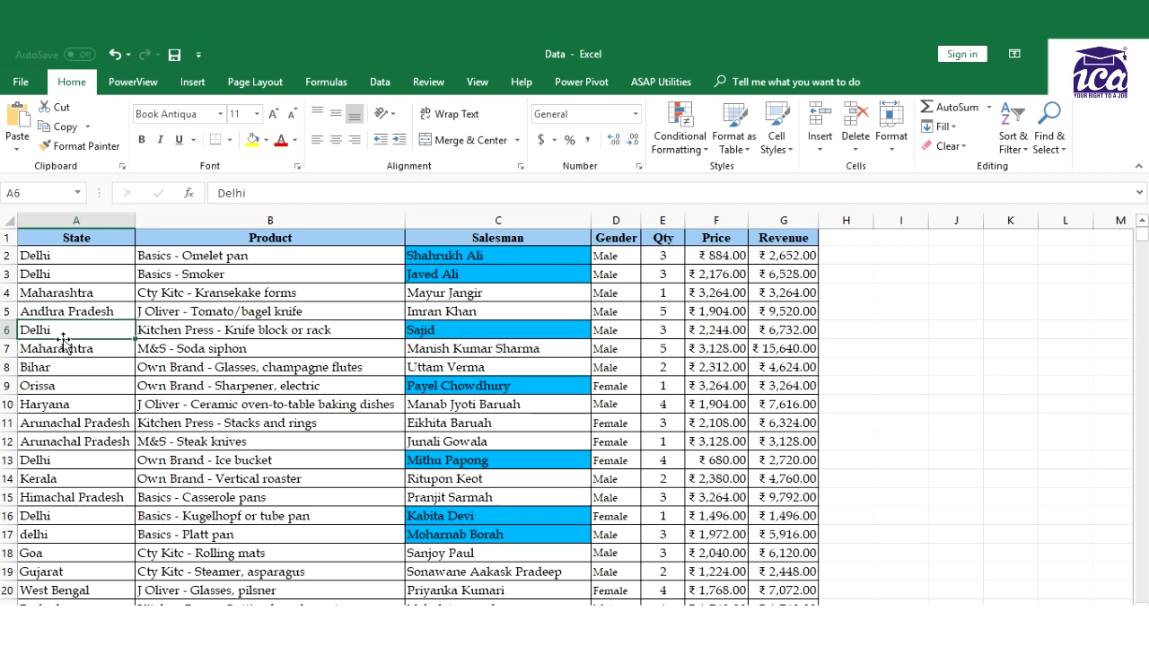
left_click(62, 310)
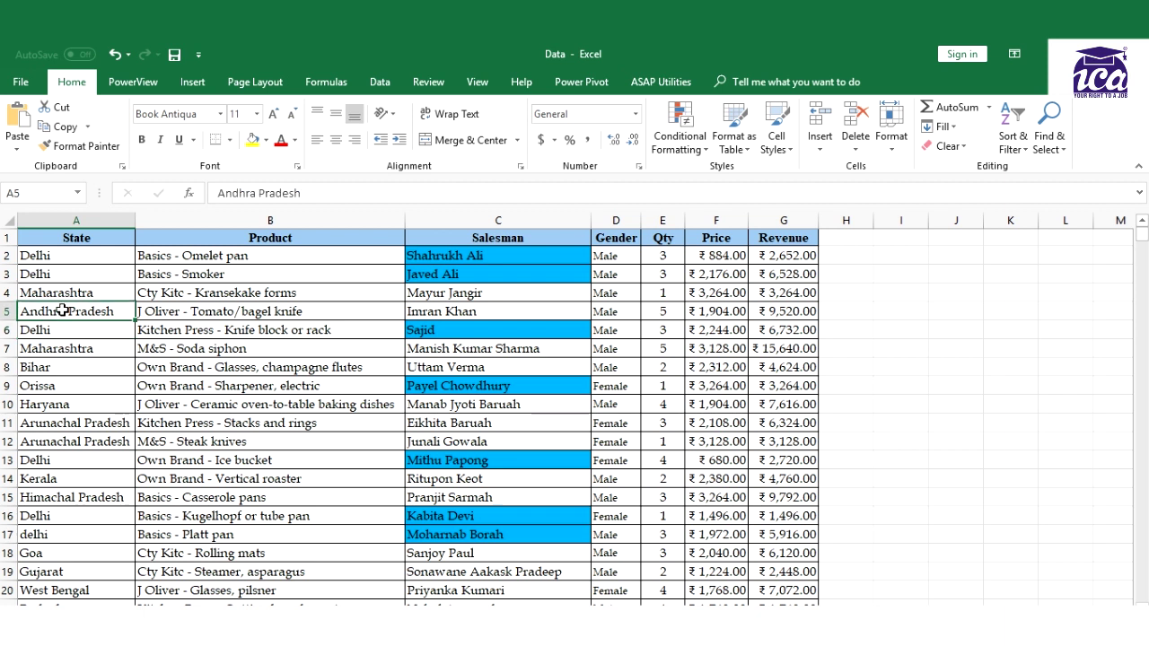
key("Down")
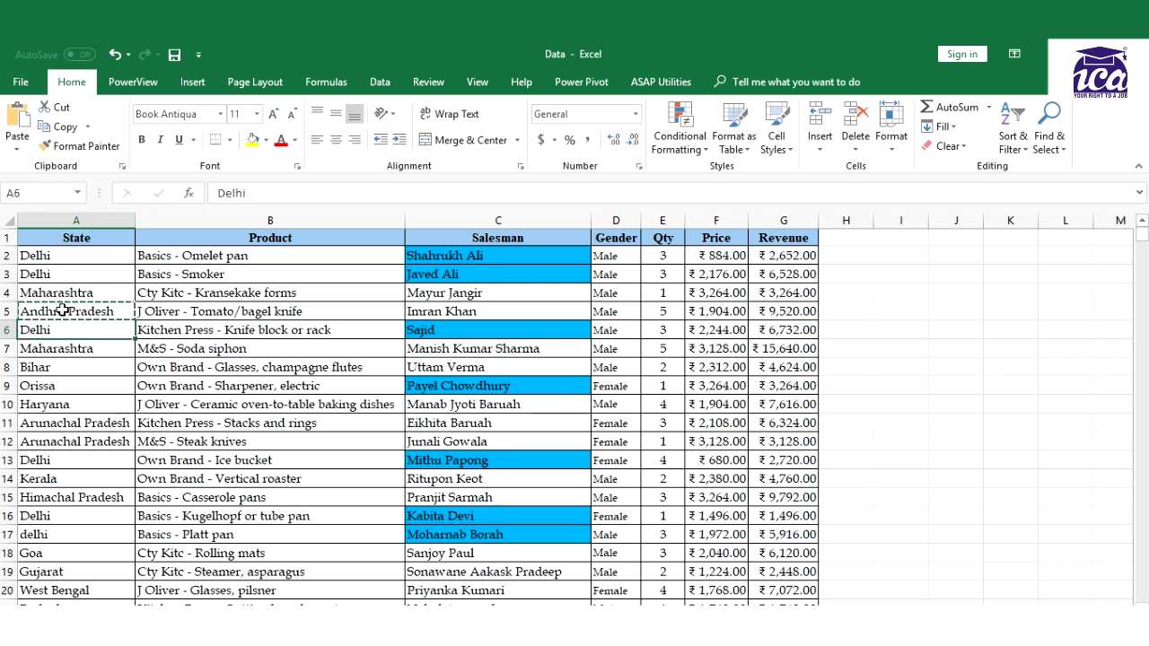
Step: Paste Andhra Pradesh into A6 and compare the Salesman cells in rows 4 to 6
key("ctrl+v")
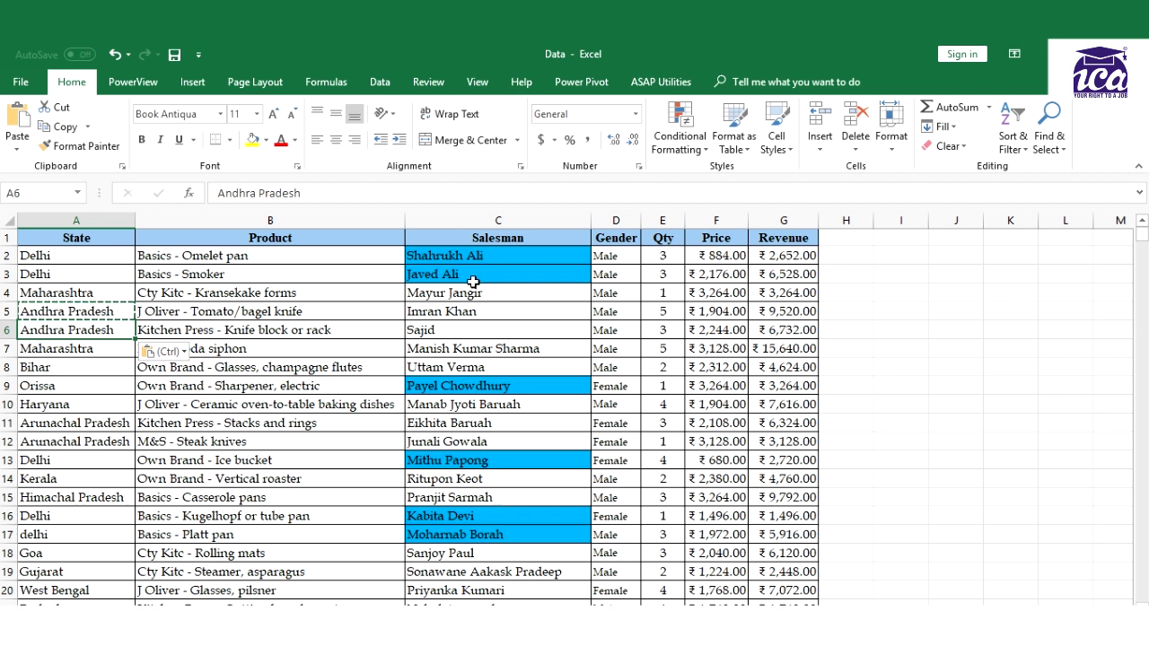
left_click_drag(469, 333, 470, 283)
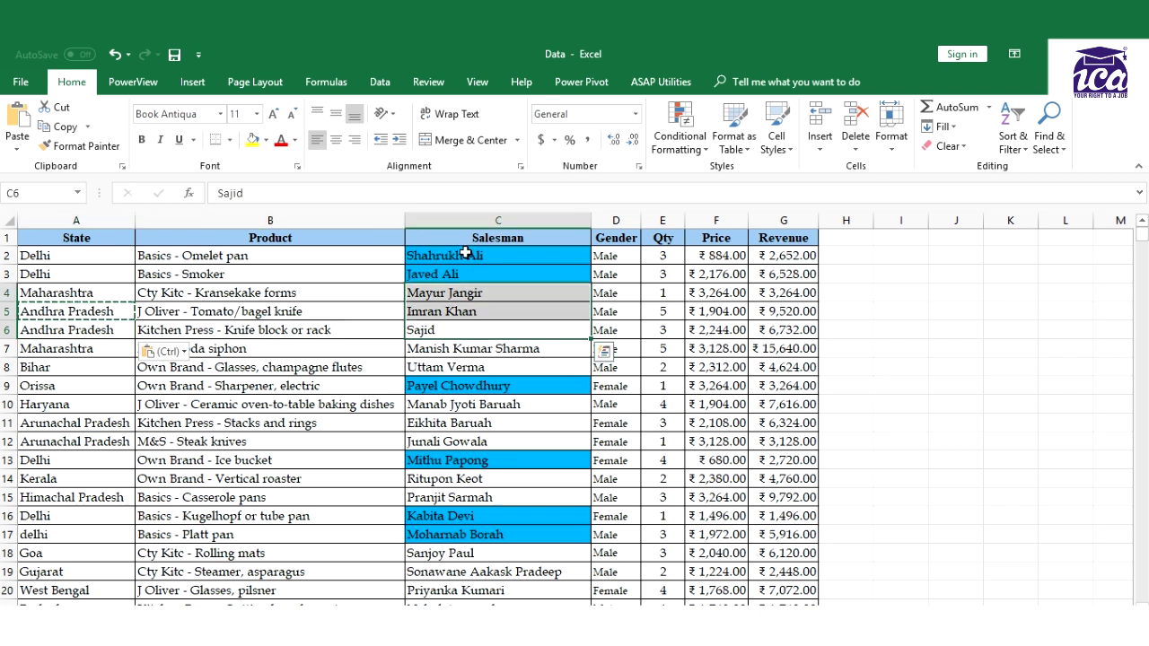
left_click(465, 256)
left_click_drag(464, 294, 467, 314)
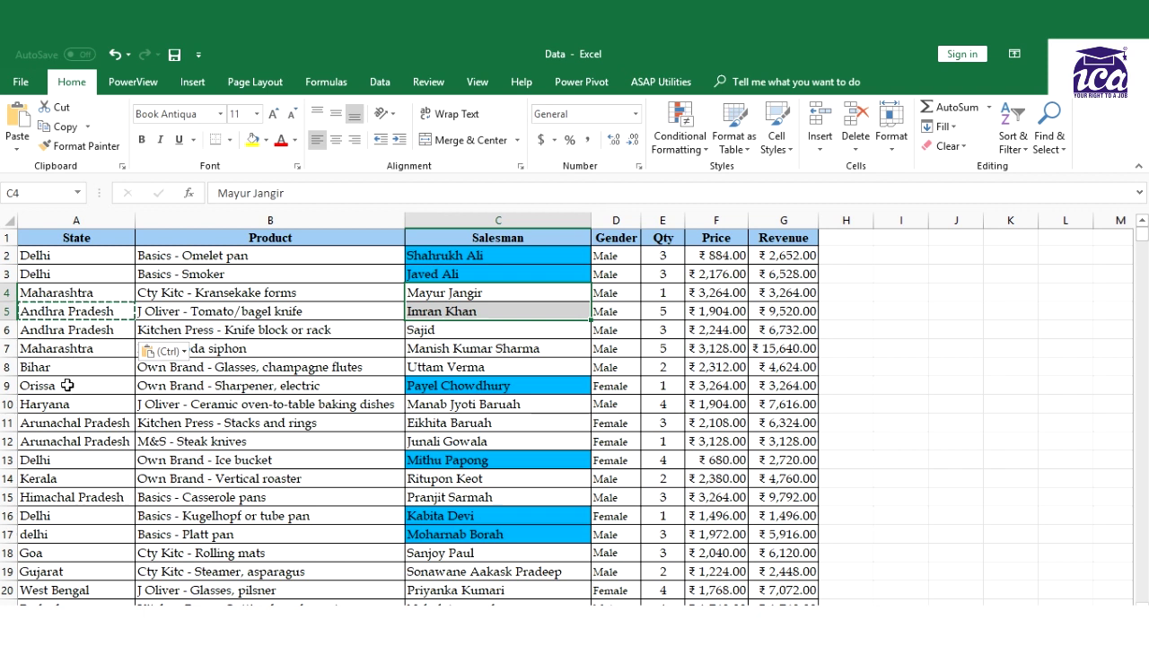
Step: Select row 2 across columns A to G to compare its highlighting
left_click(458, 256)
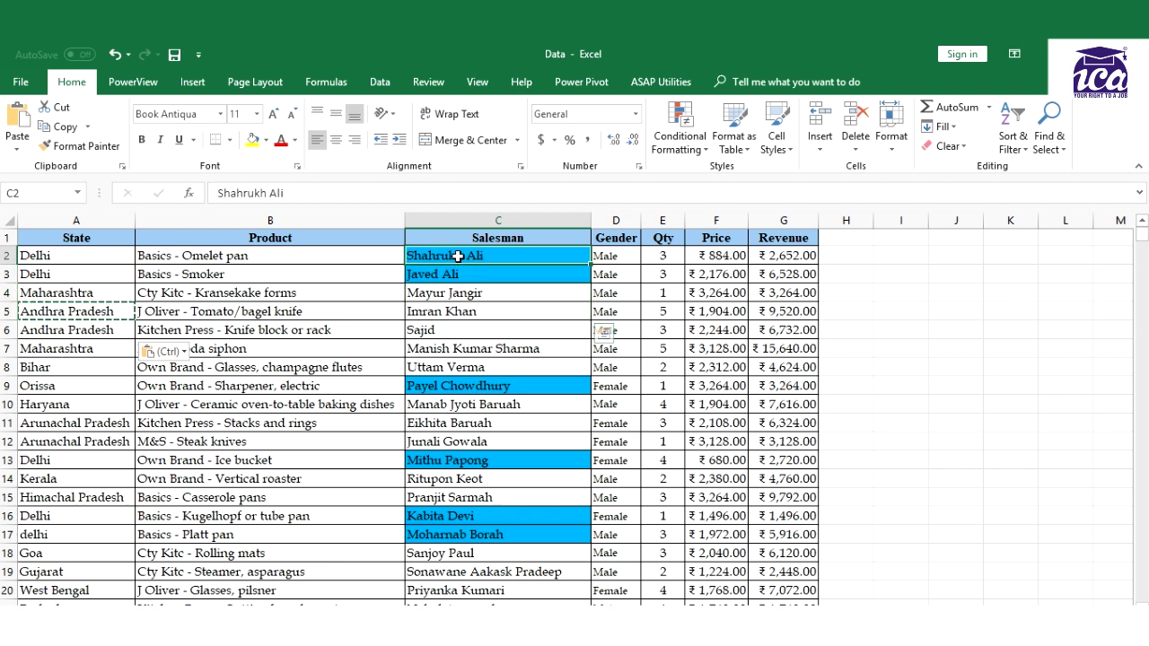
left_click_drag(458, 256, 195, 254)
left_click_drag(90, 254, 790, 255)
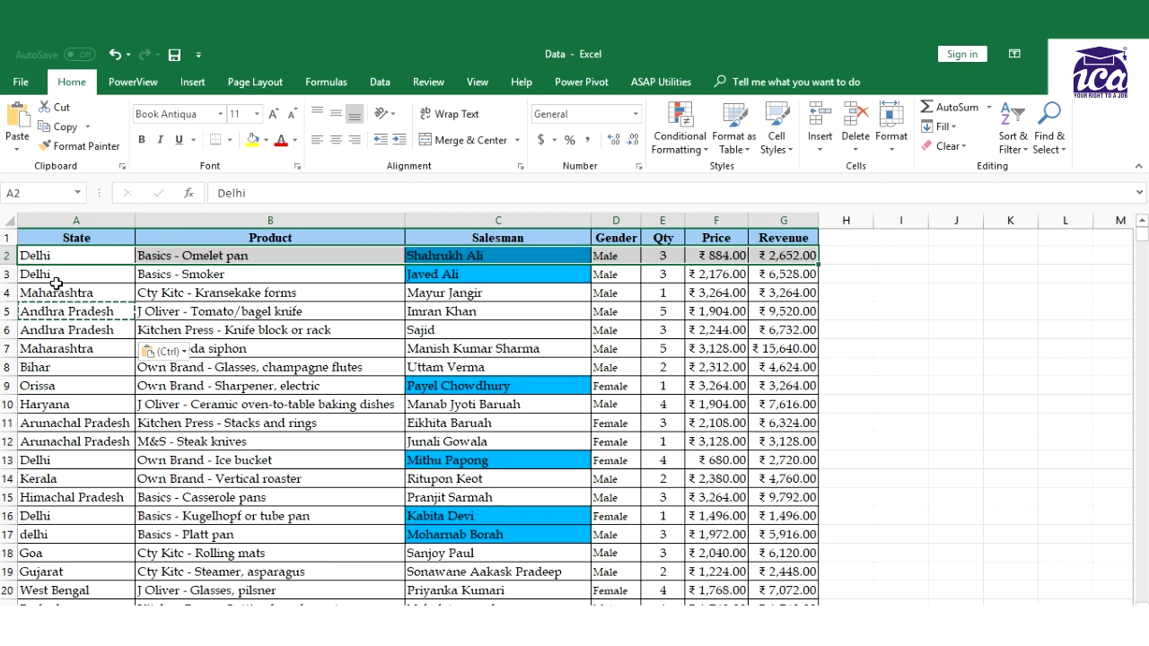
left_click(528, 255)
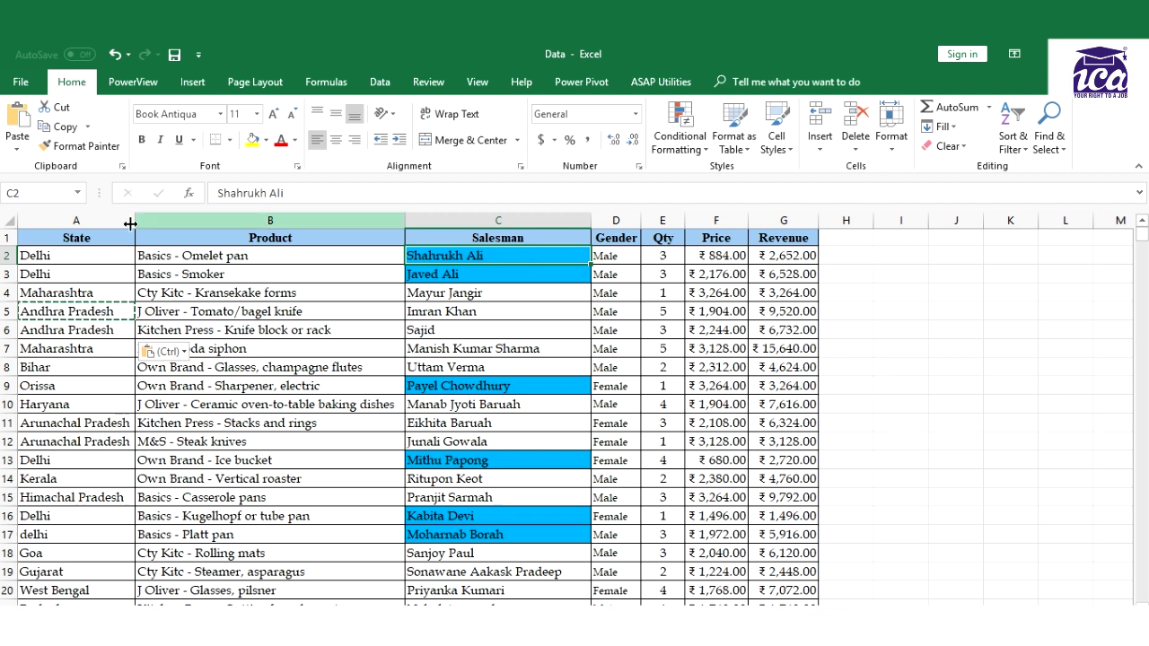
left_click(49, 257)
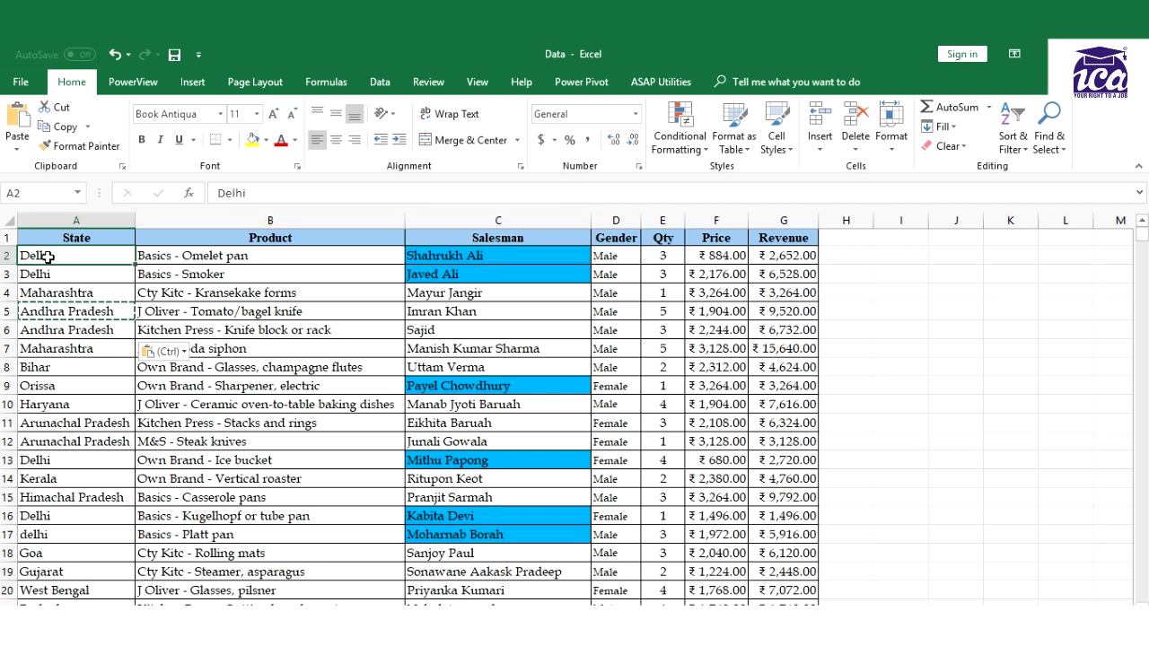
left_click_drag(49, 257, 784, 259)
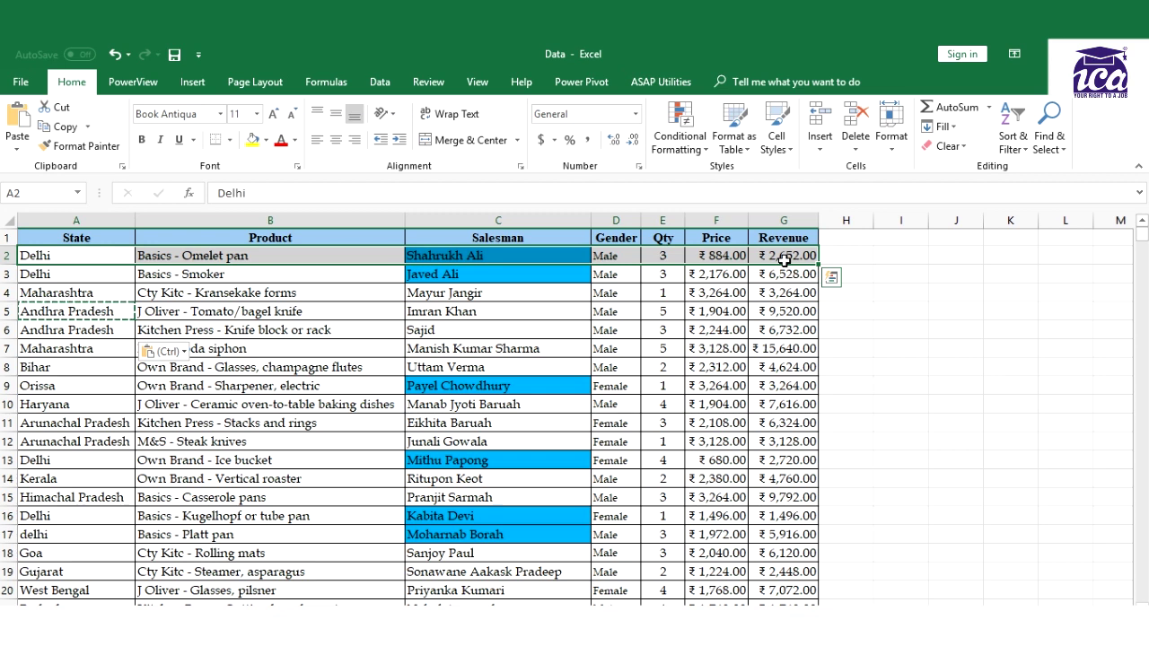
Step: Undo the State edit, then select the table from A2:G2 down to row 17860
key("Escape")
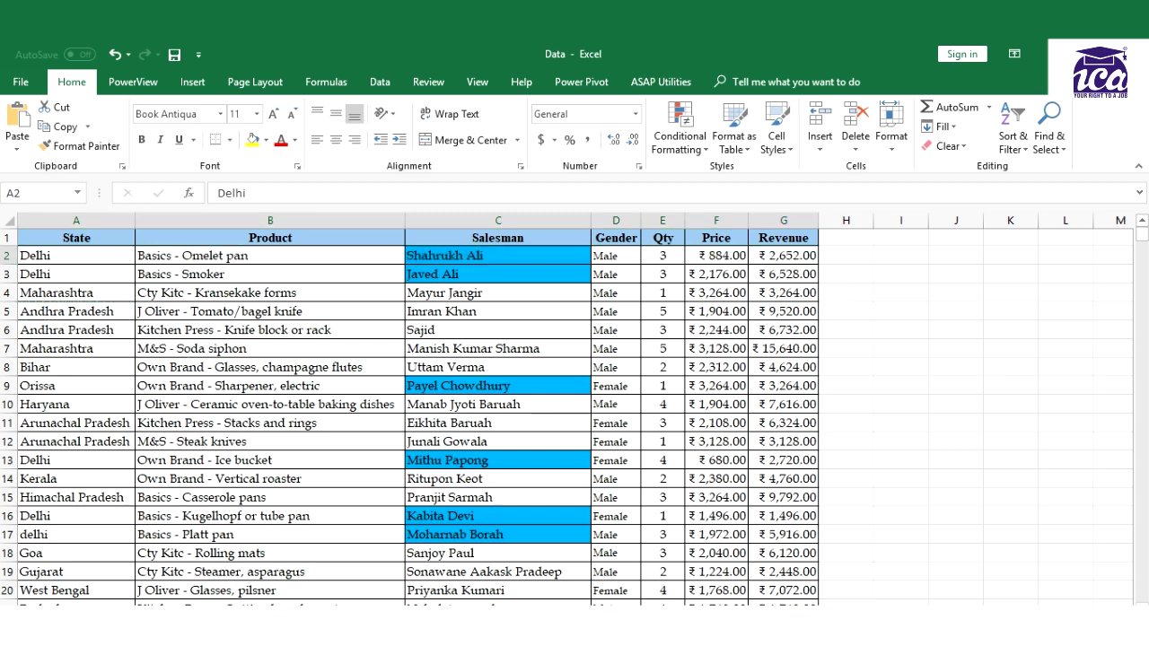
key("ctrl+z")
key("ctrl+z")
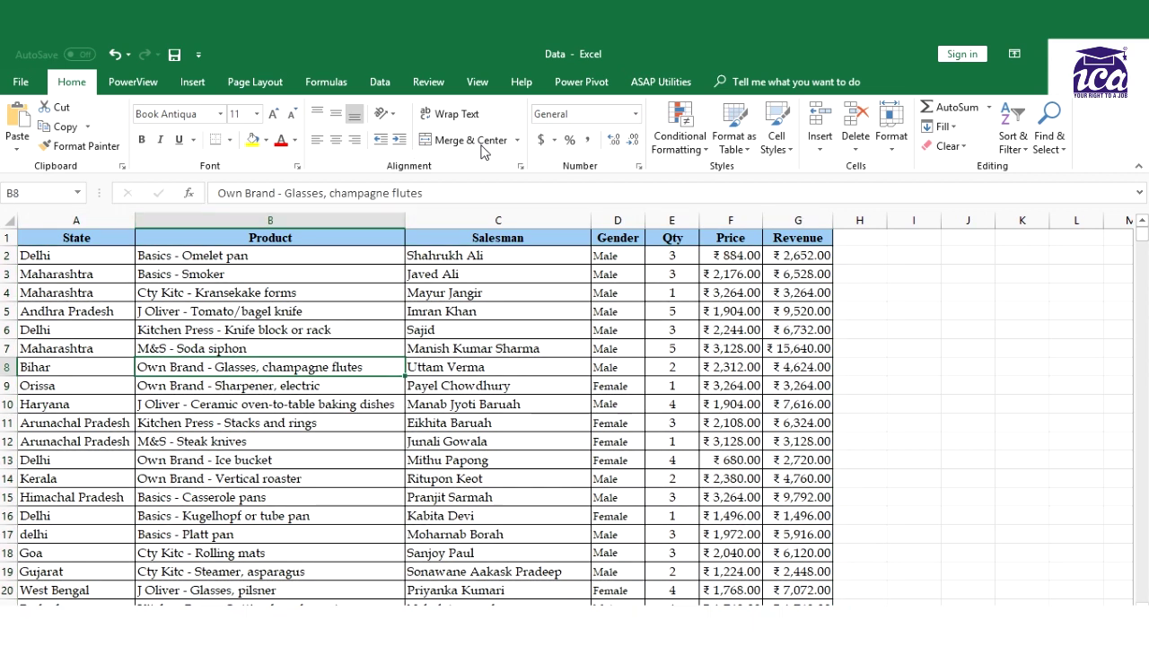
left_click(490, 256)
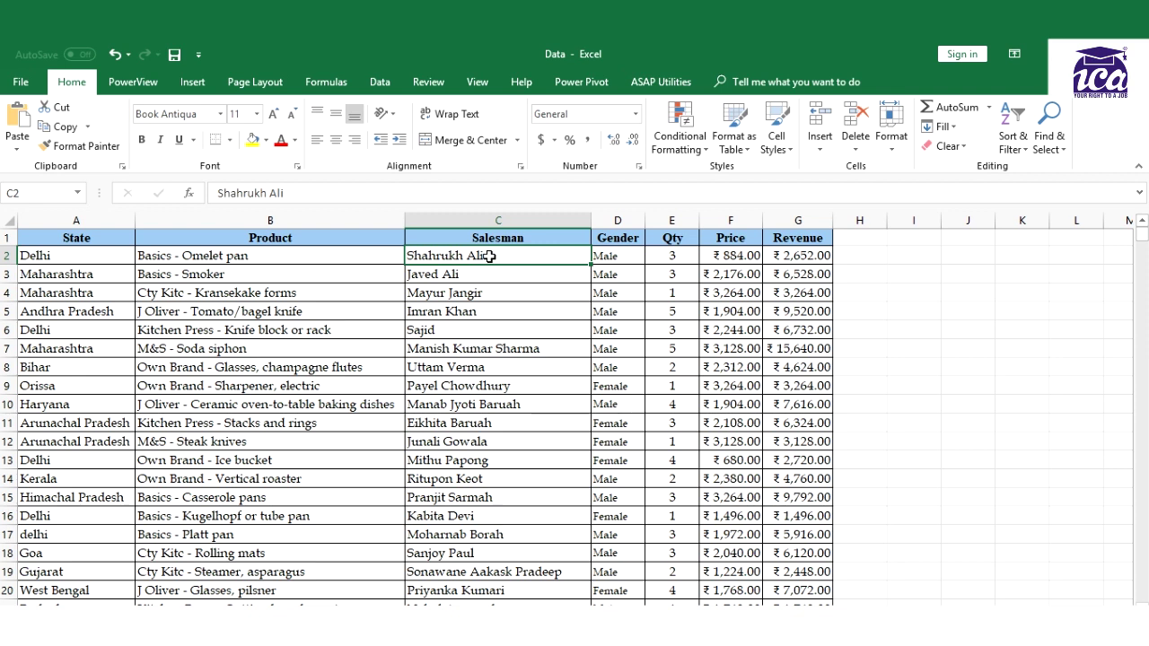
left_click_drag(490, 256, 493, 548)
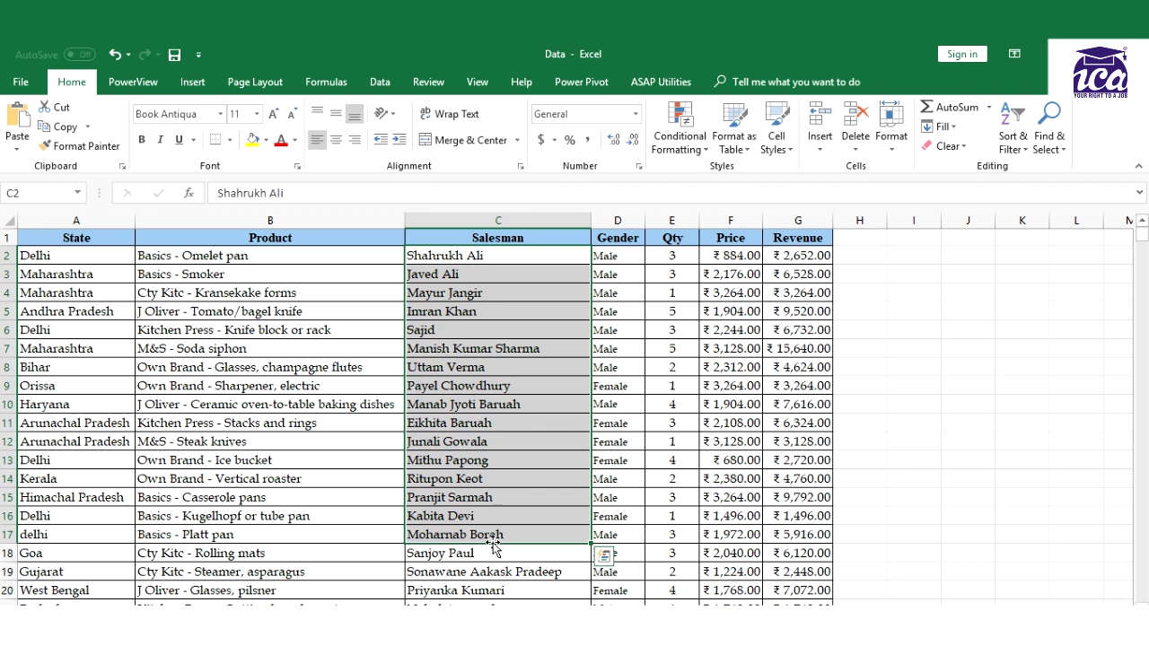
left_click_drag(44, 257, 811, 265)
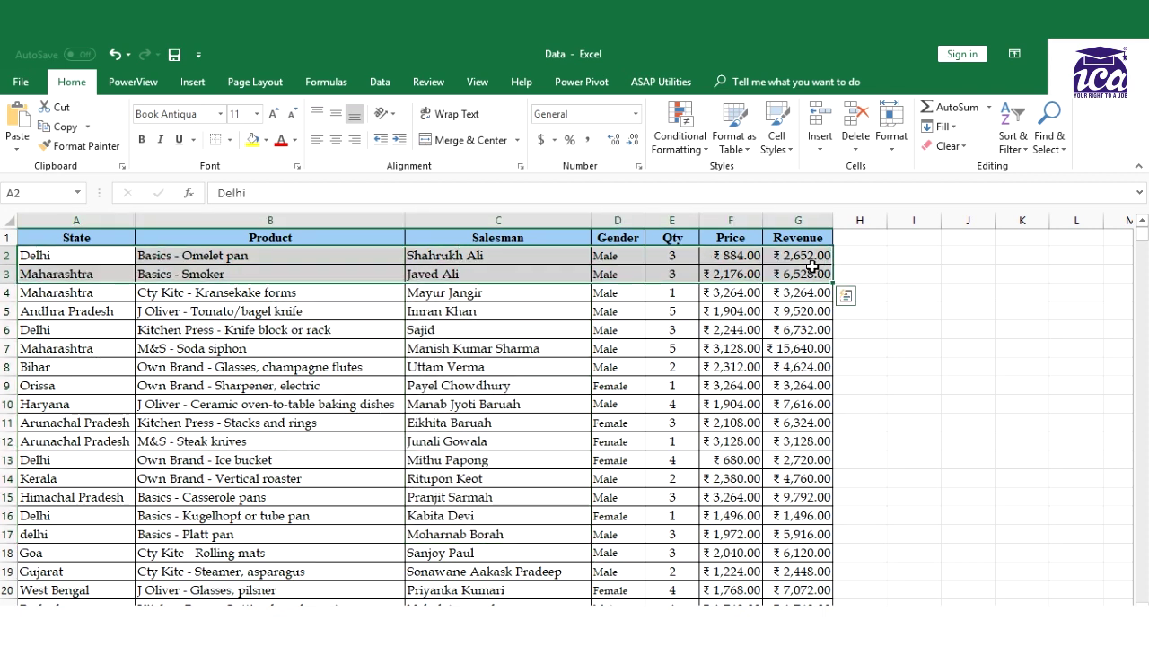
key("ctrl+shift+Down")
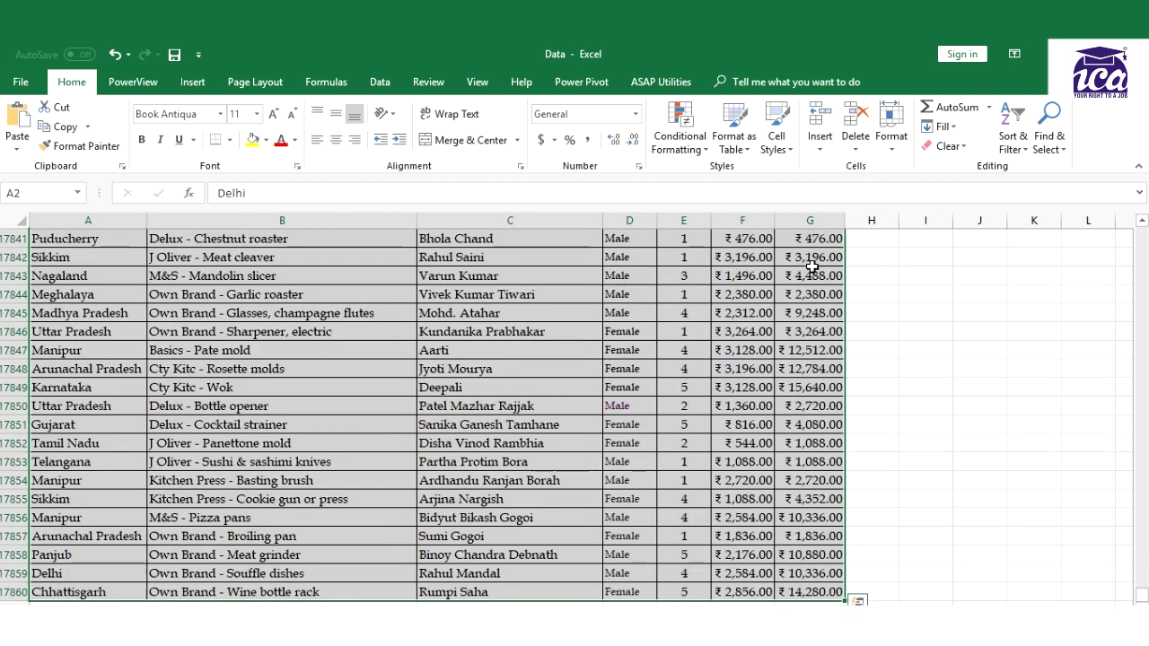
Step: Start a new formula-based conditional formatting rule for the selected table
left_click(686, 151)
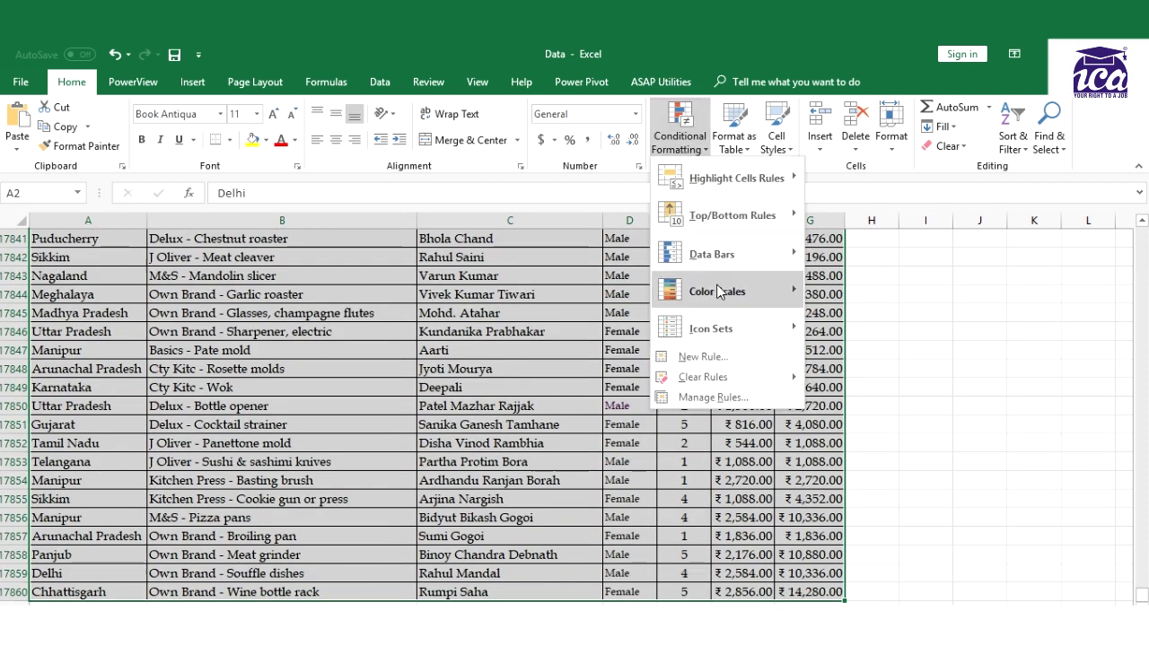
left_click(716, 363)
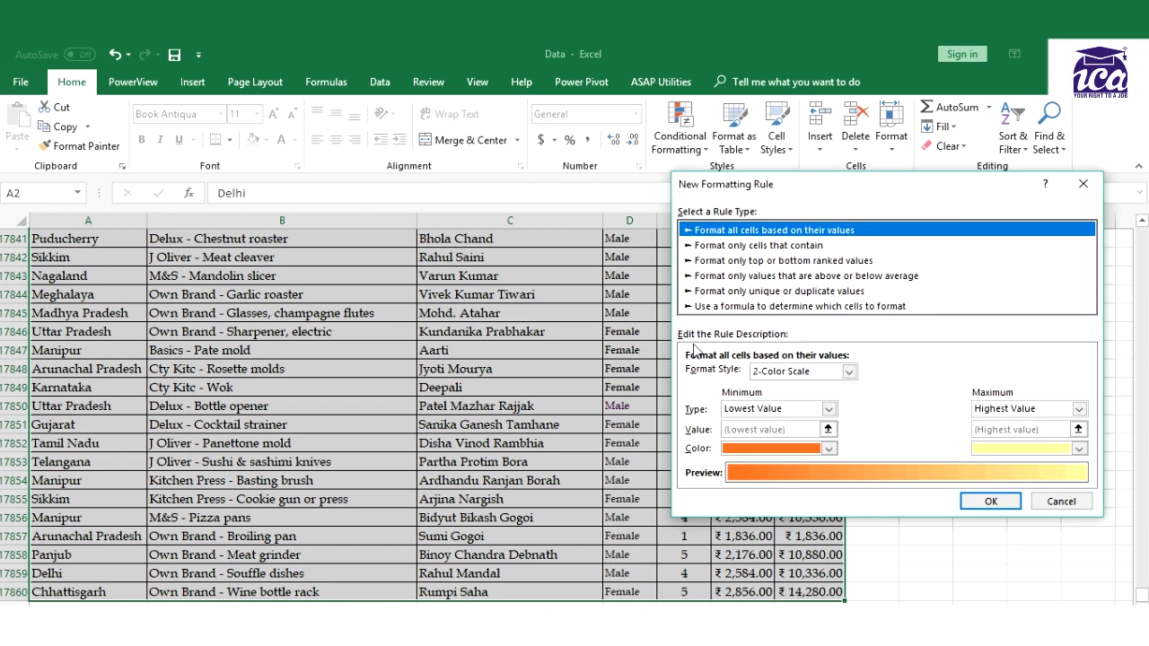
left_click(713, 306)
left_click(707, 375)
Step: Enter the formula =or(A2="delhi",A2="orissa") with relative A2 references
type("=or(")
left_click(120, 279)
key("BackSpace")
key("BackSpace")
key("BackSpace")
key("BackSpace")
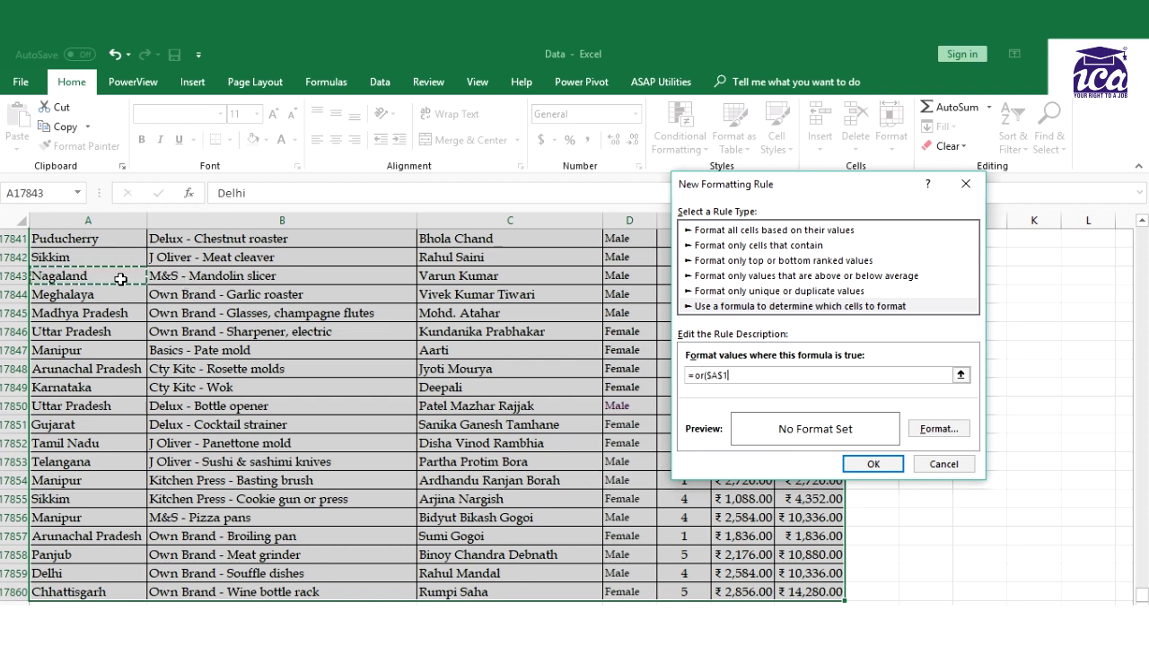
key("ctrl+Up")
key("Down")
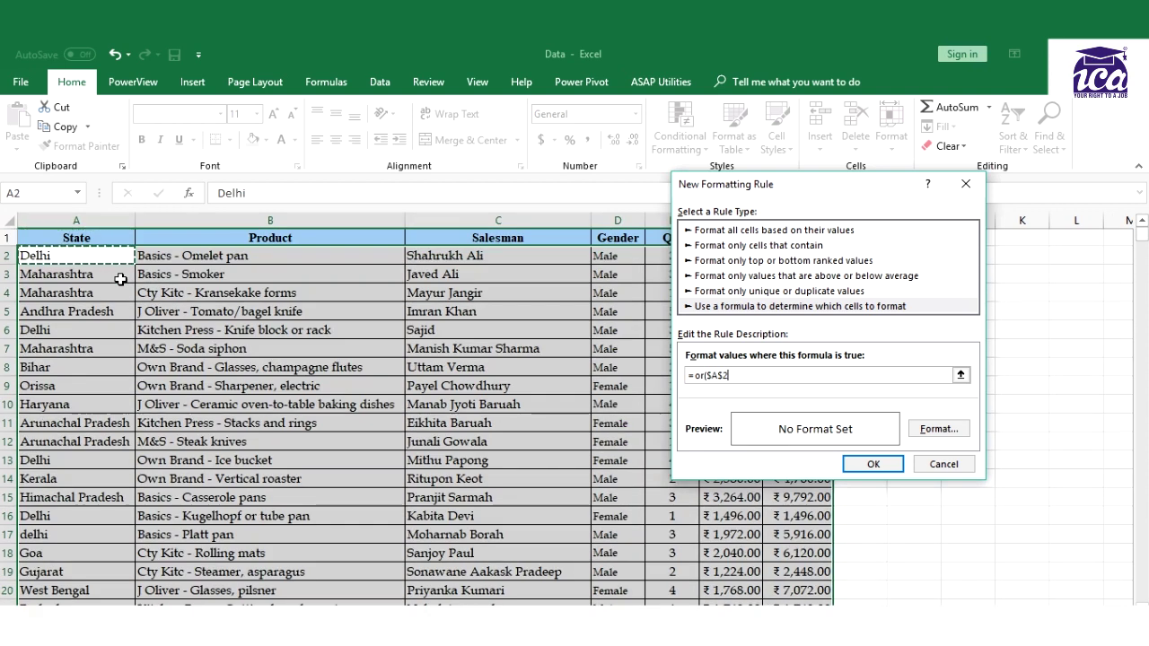
key("F4")
key("F4")
key("F4")
type("=\"delhi\",")
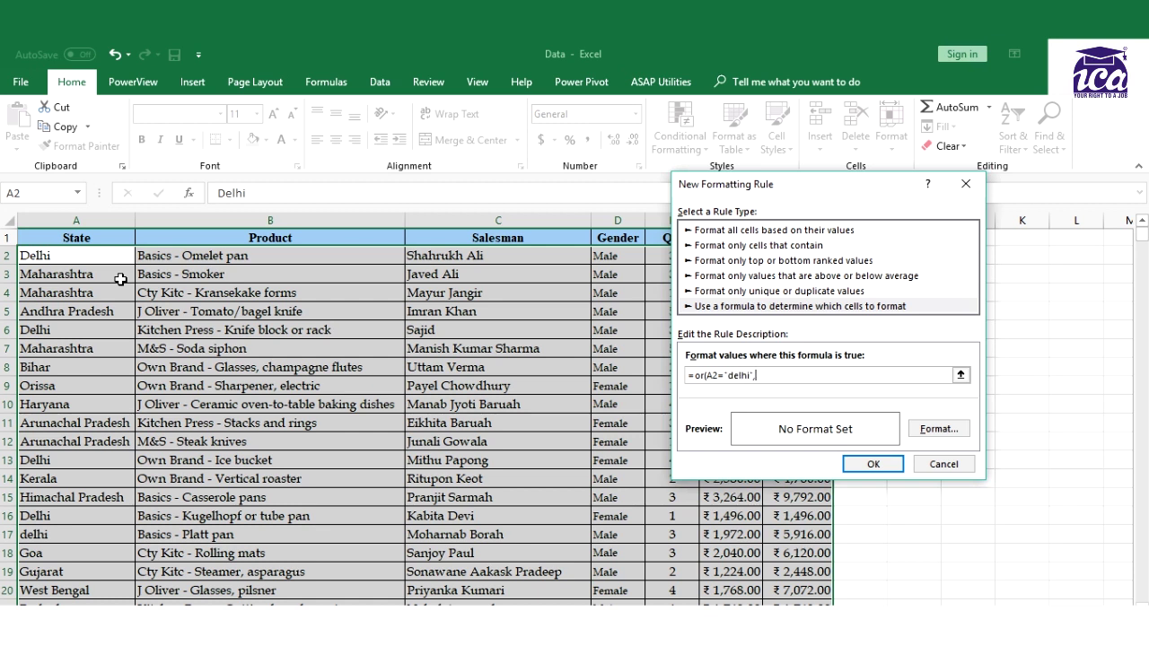
left_click(91, 259)
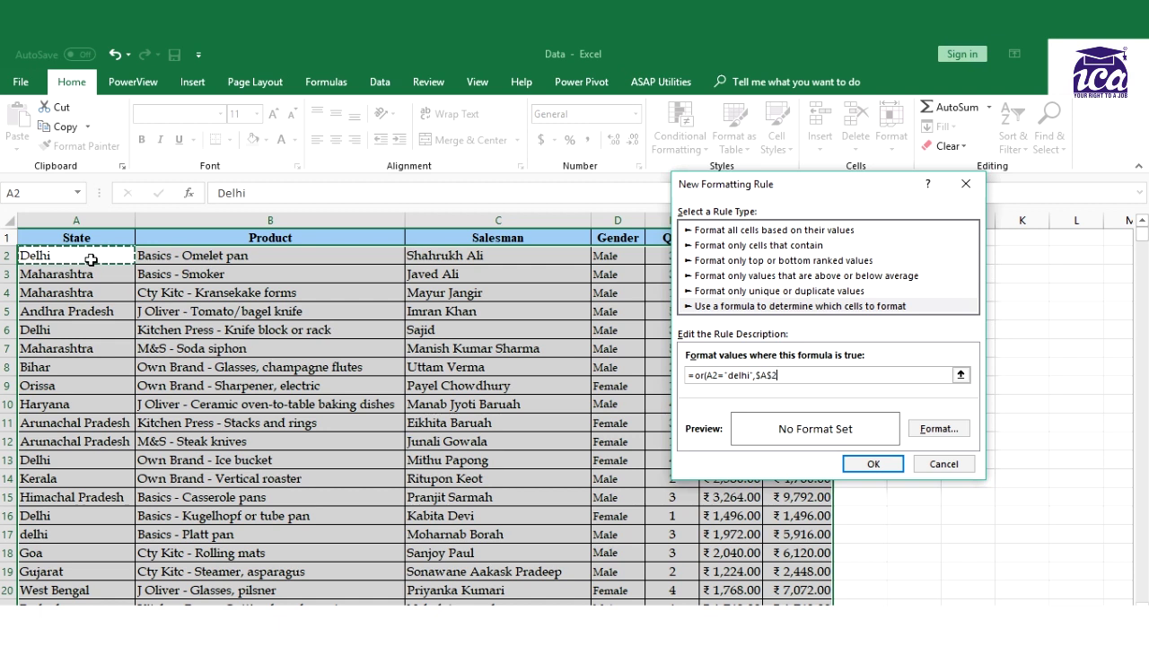
key("F4")
key("F4")
key("F4")
type("=\"")
type("or")
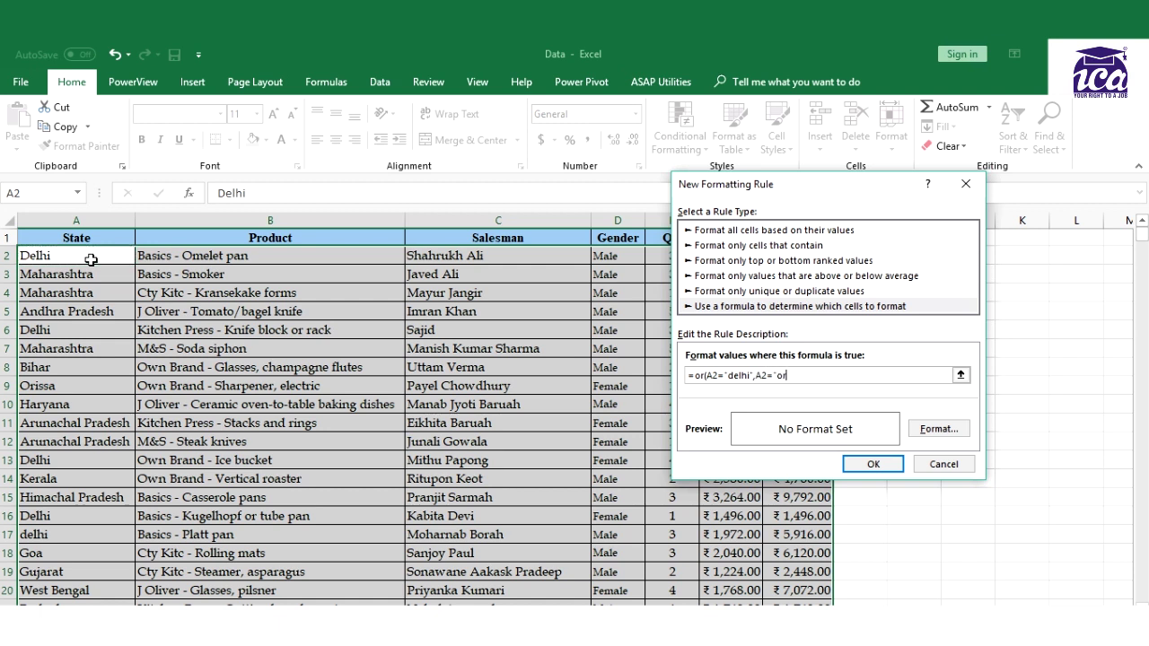
type("issa\")")
Step: Set the rule's format to a light-blue fill and apply it to the table
left_click(929, 431)
left_click(784, 312)
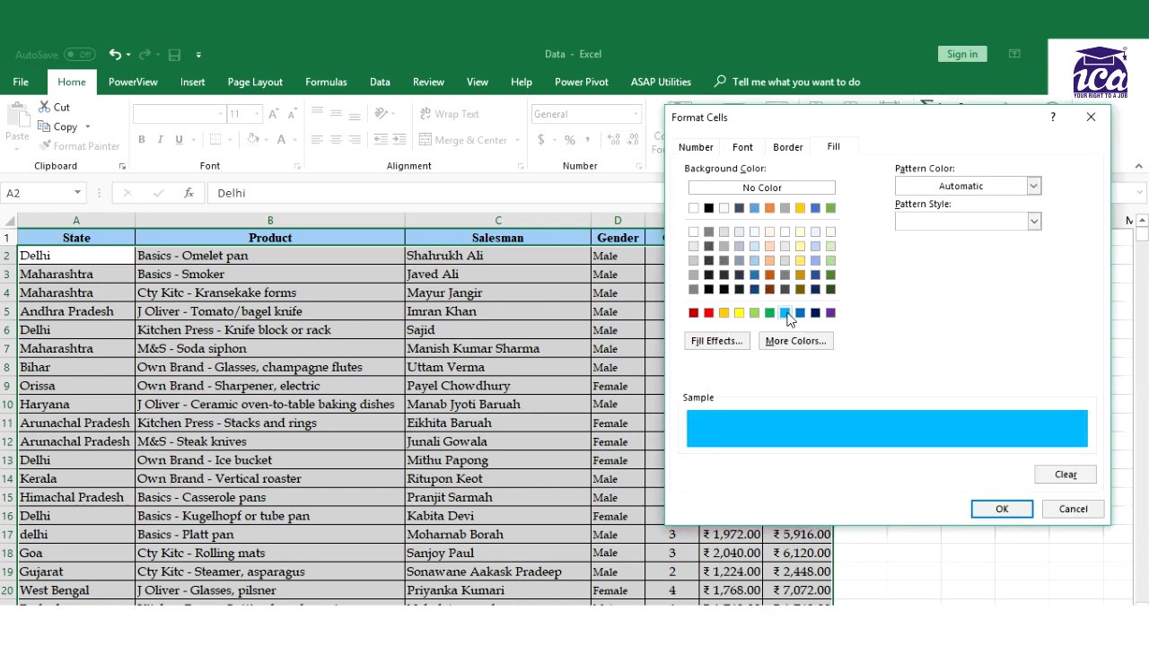
left_click(1002, 509)
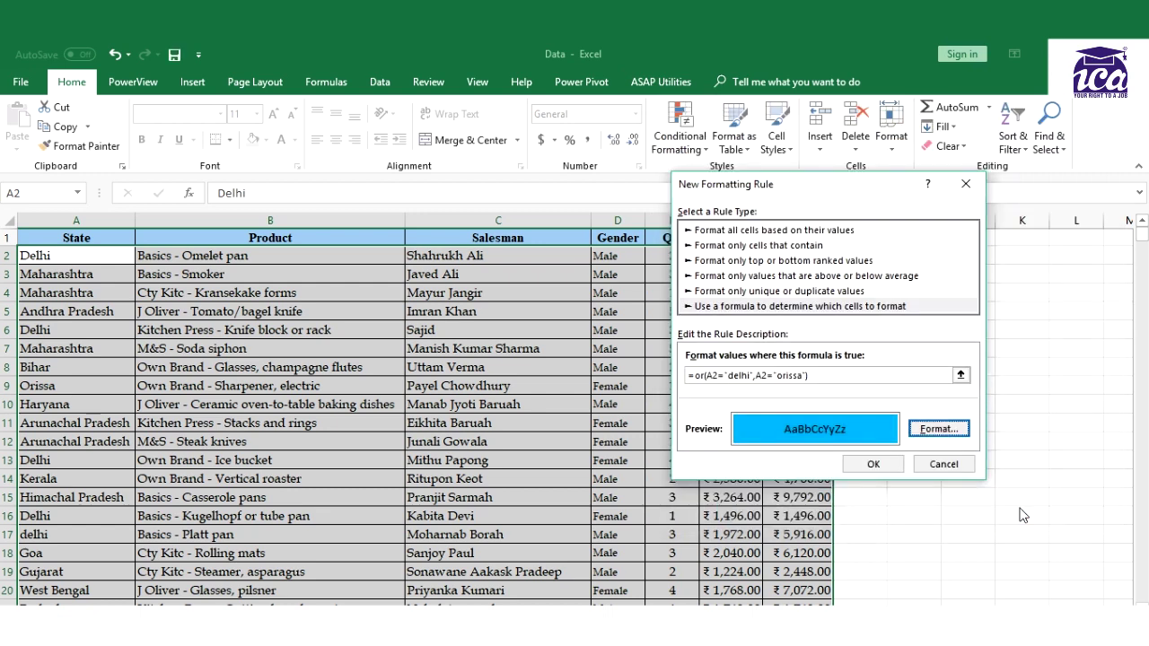
left_click(871, 465)
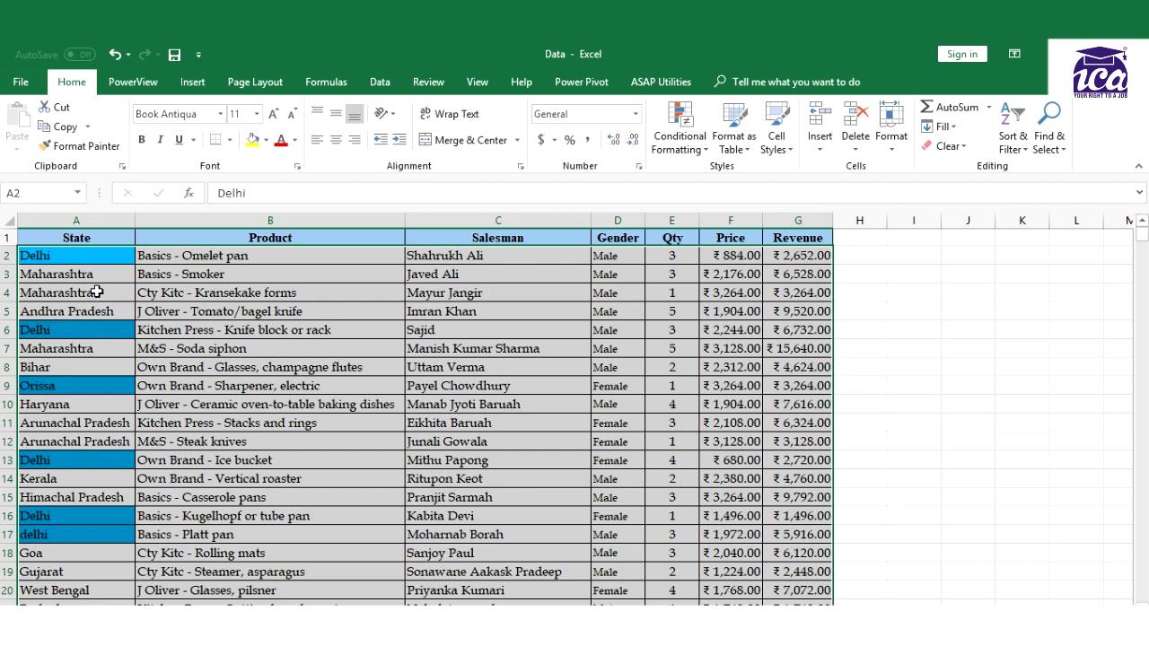
left_click_drag(95, 255, 770, 260)
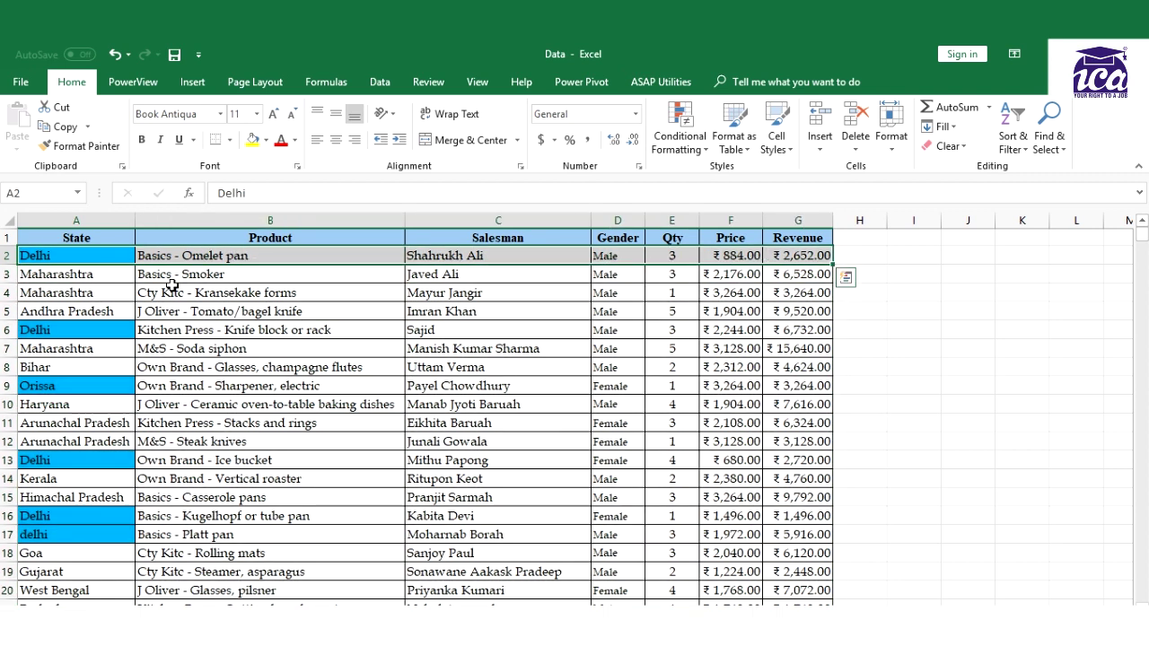
left_click(88, 274)
left_click(79, 255)
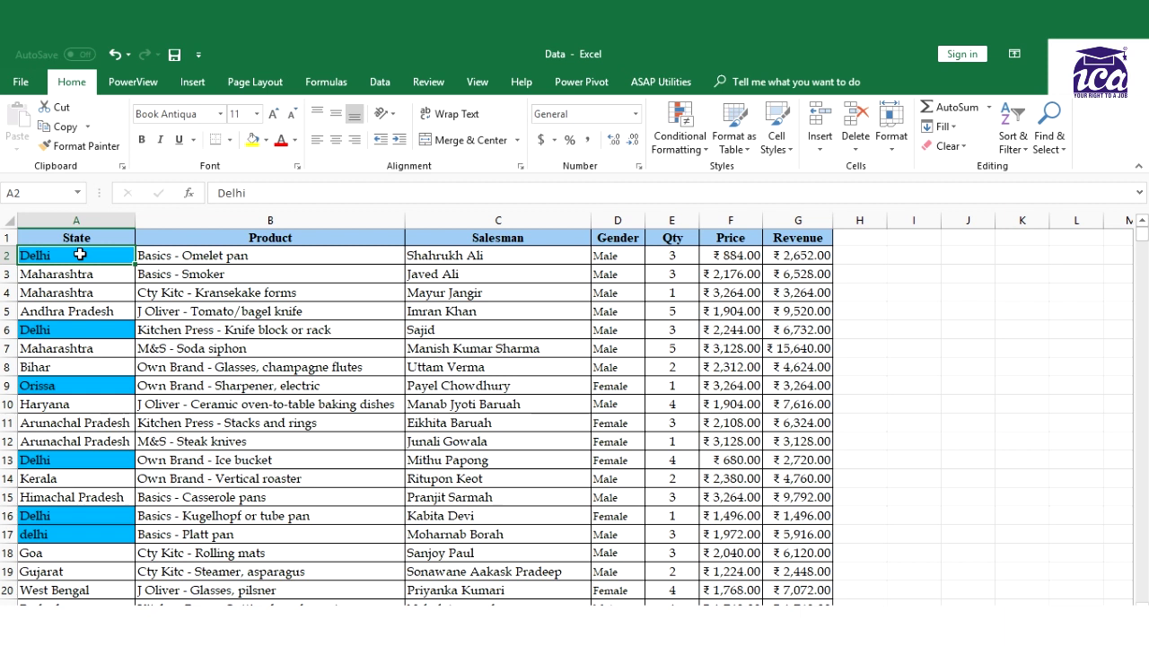
key("shift+Right")
key("shift+Right")
key("shift+Right")
key("shift+Right")
key("shift+Right")
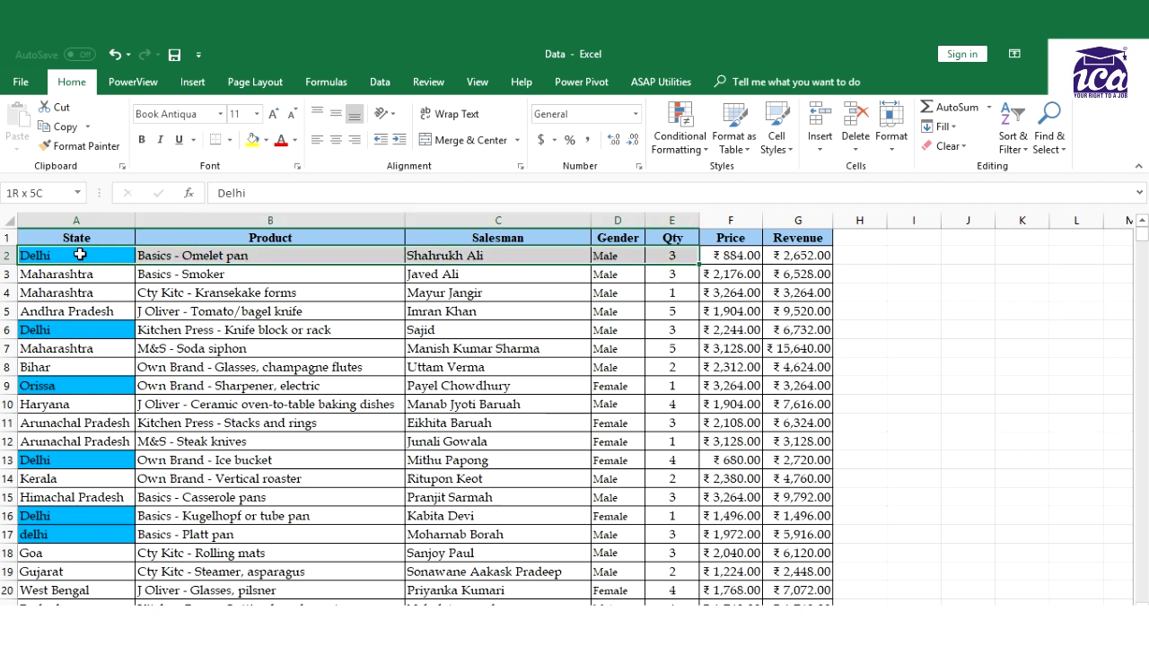
left_click(153, 287)
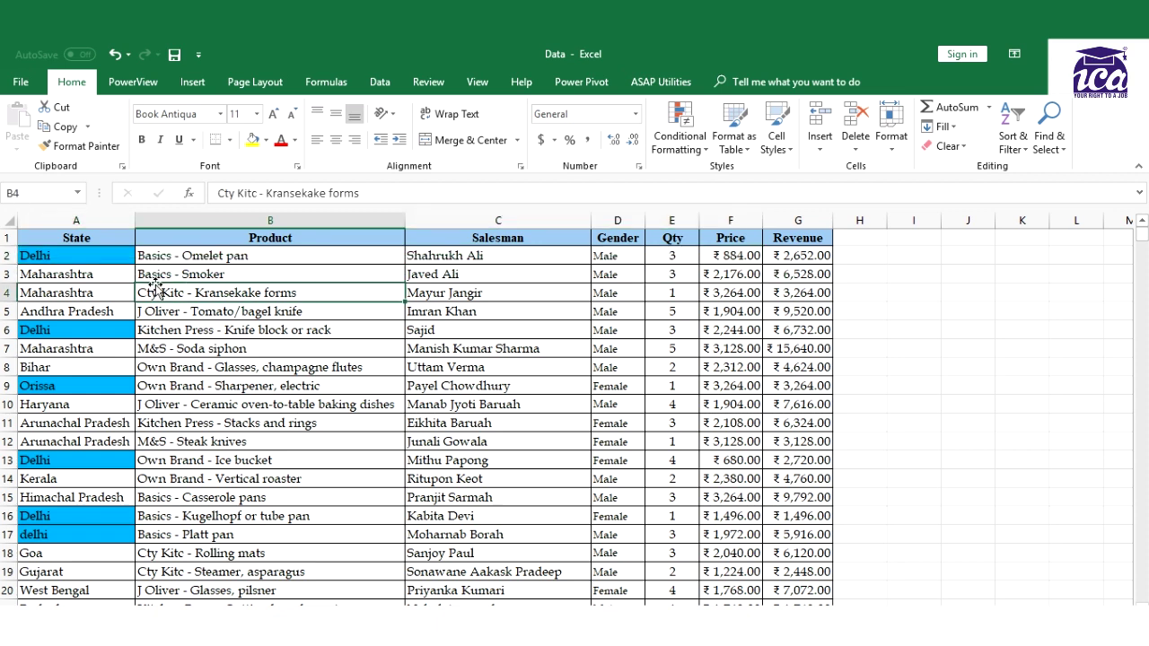
left_click(82, 269)
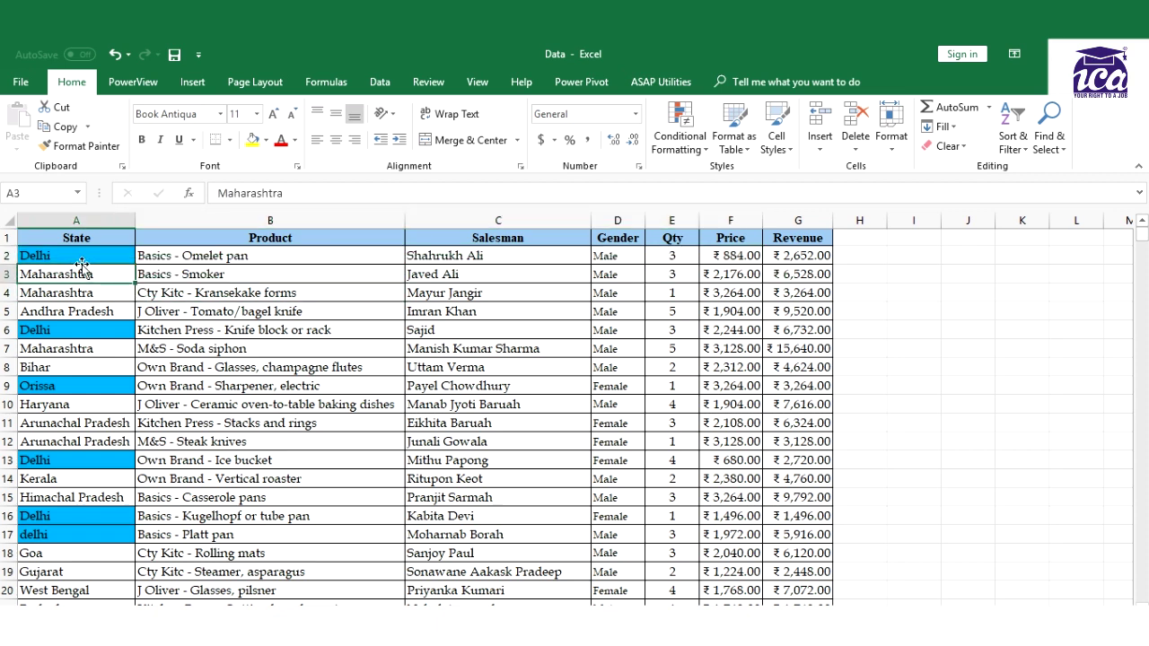
Step: Edit the OR rule in Manage Rules, adding $ before each A2 reference
left_click(682, 142)
left_click(685, 398)
double_click(667, 307)
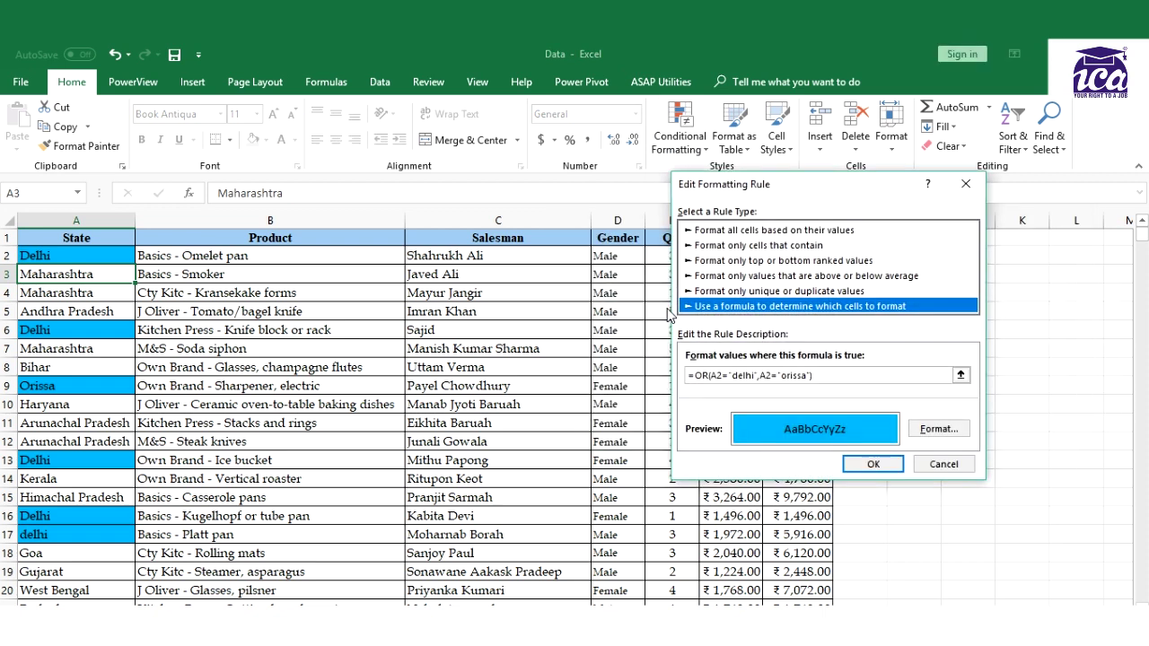
left_click(715, 377)
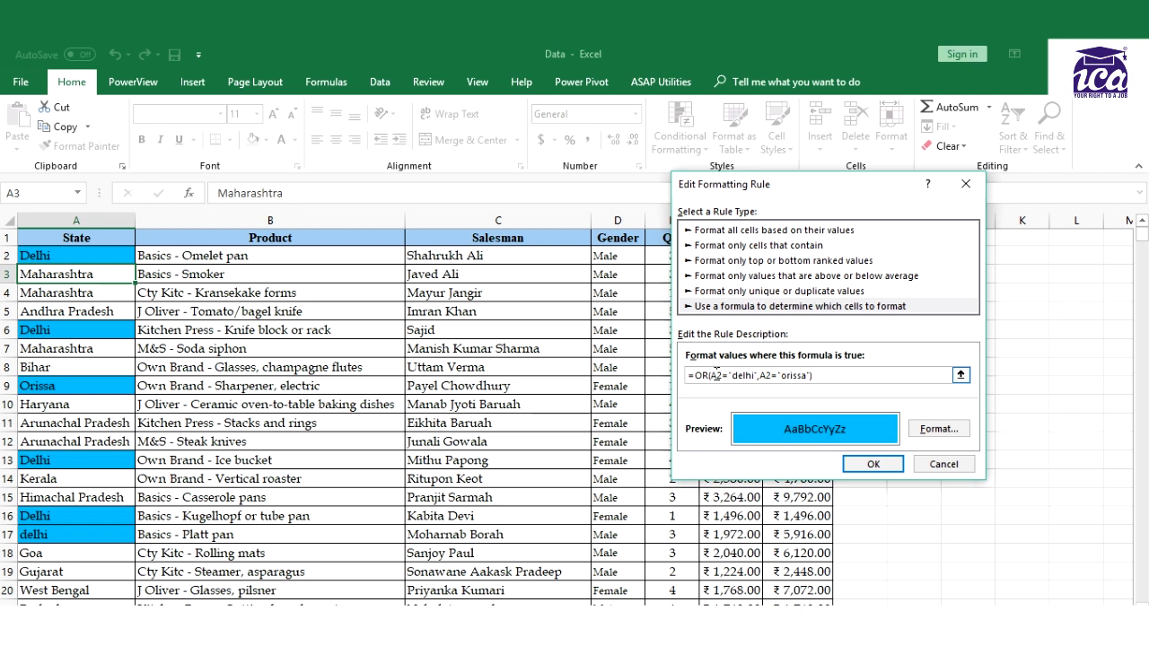
type("$")
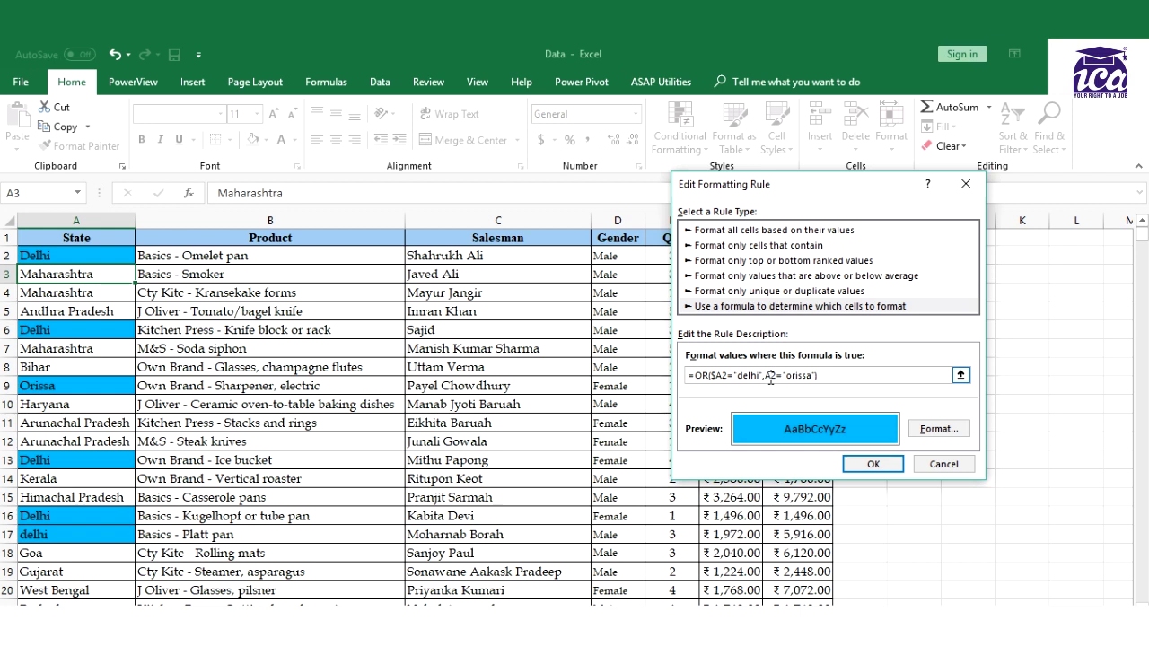
type("$")
left_click(770, 375)
Step: Confirm the edited rule and apply it from the Rules Manager
left_click(861, 464)
left_click(1039, 440)
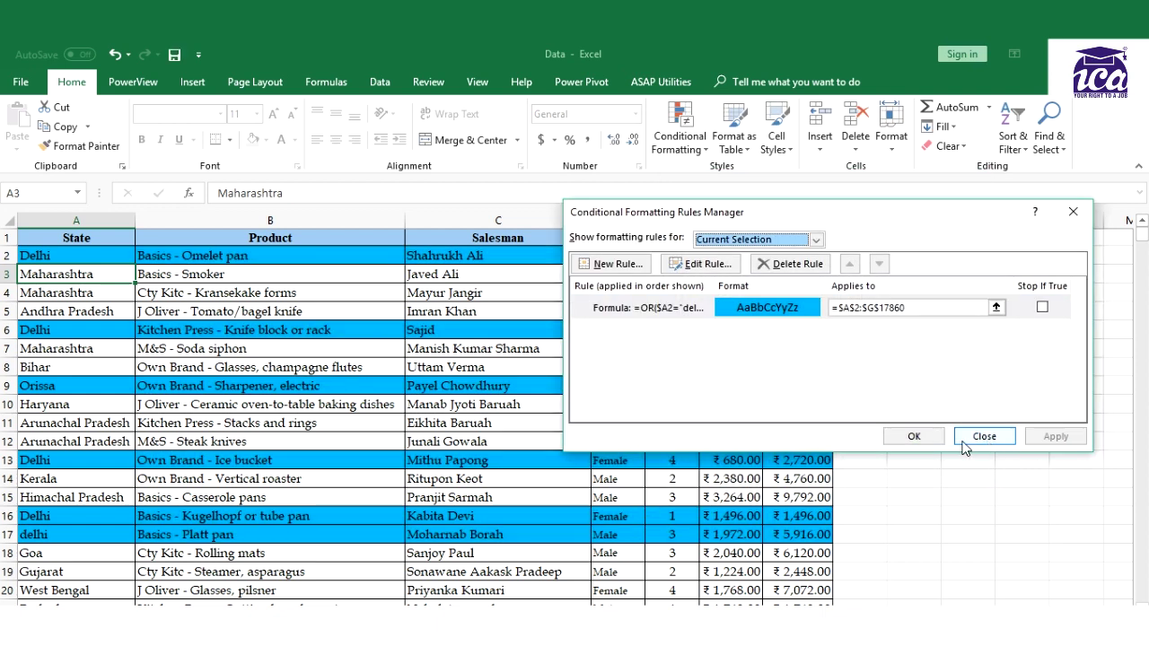
left_click(903, 438)
Step: Copy Bihar from A8 over Orissa in A9 to test the row highlighting
left_click_drag(496, 396, 390, 380)
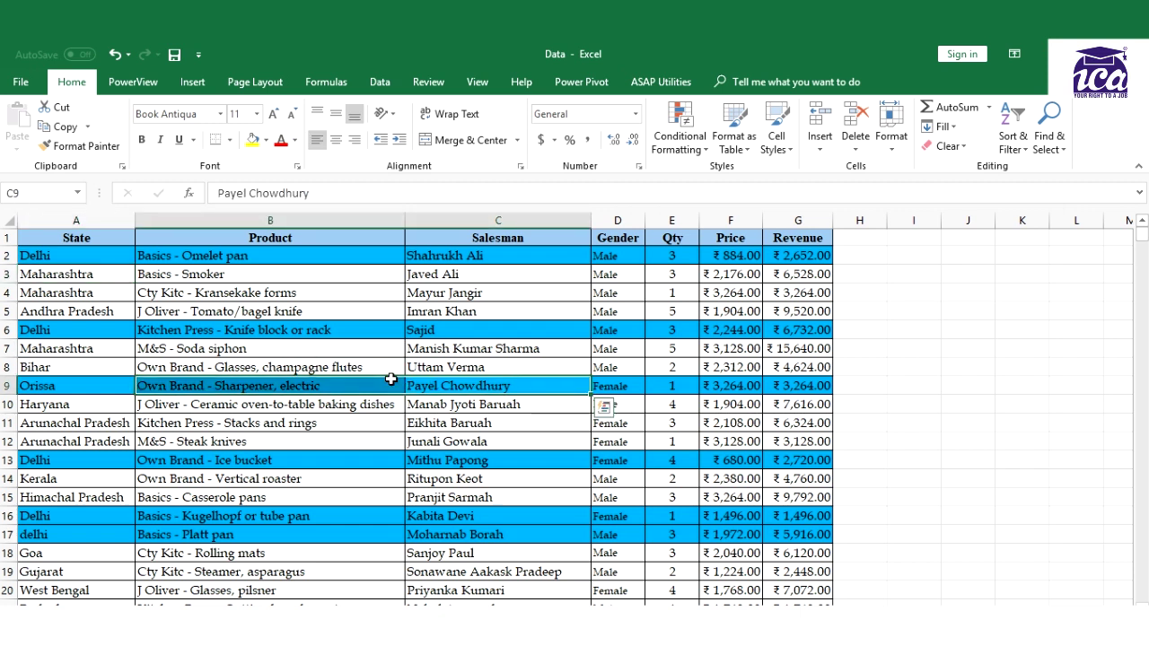
left_click(390, 380)
key("Left")
left_click(390, 380)
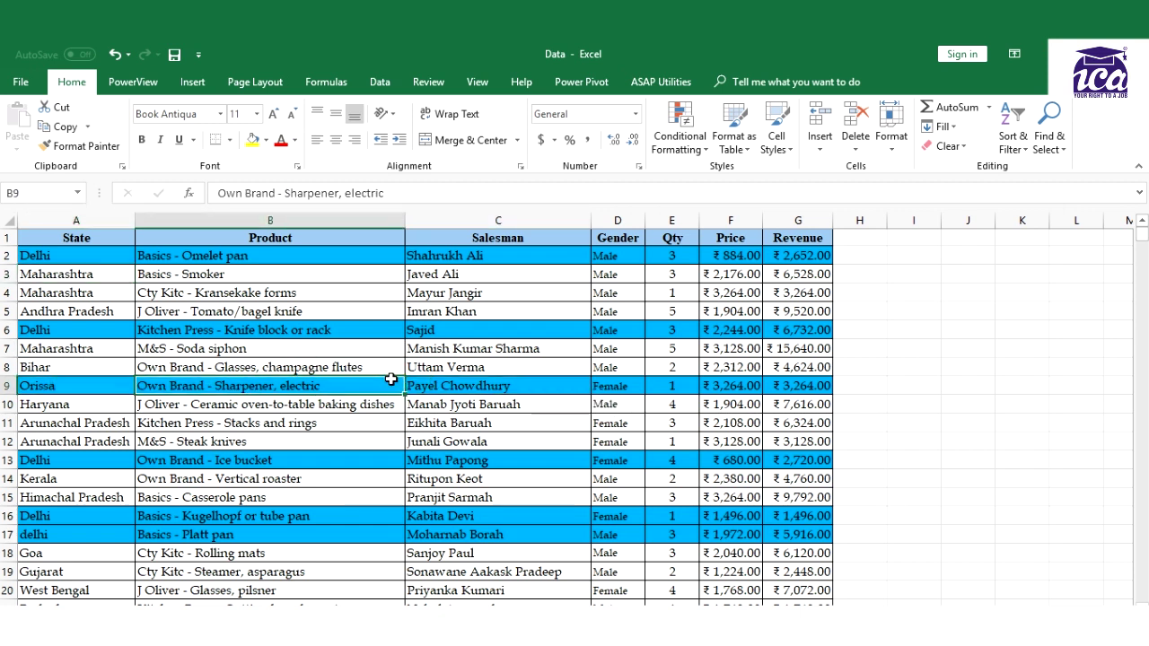
key("Left")
key("Up")
key("ctrl+c")
key("Down")
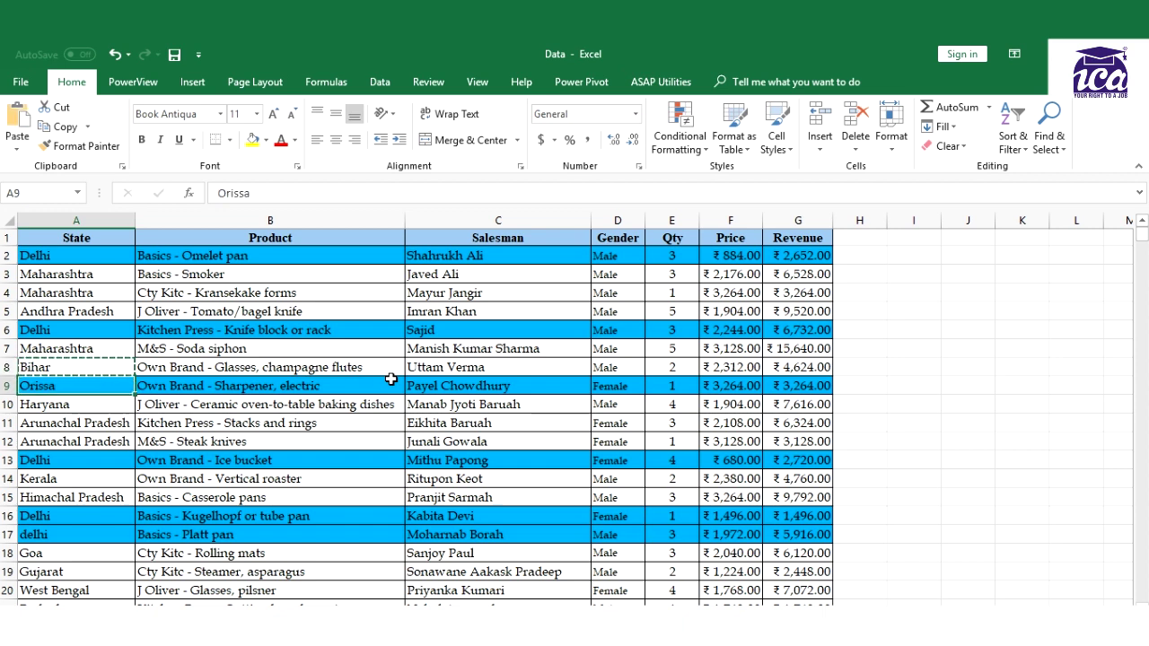
key("ctrl+v")
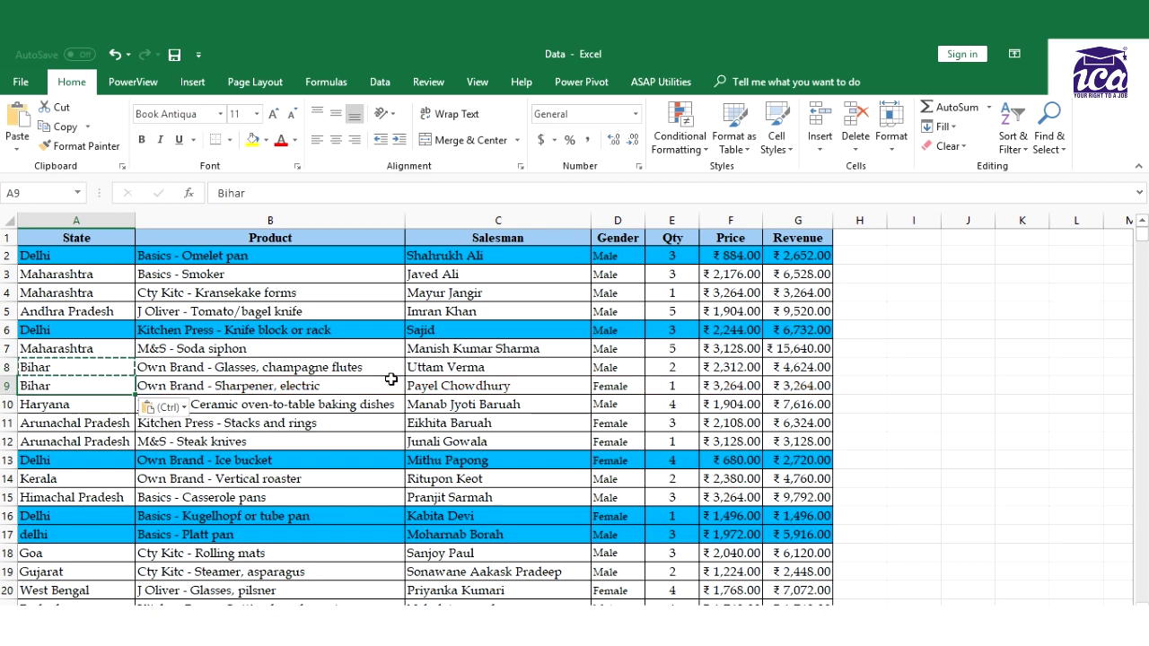